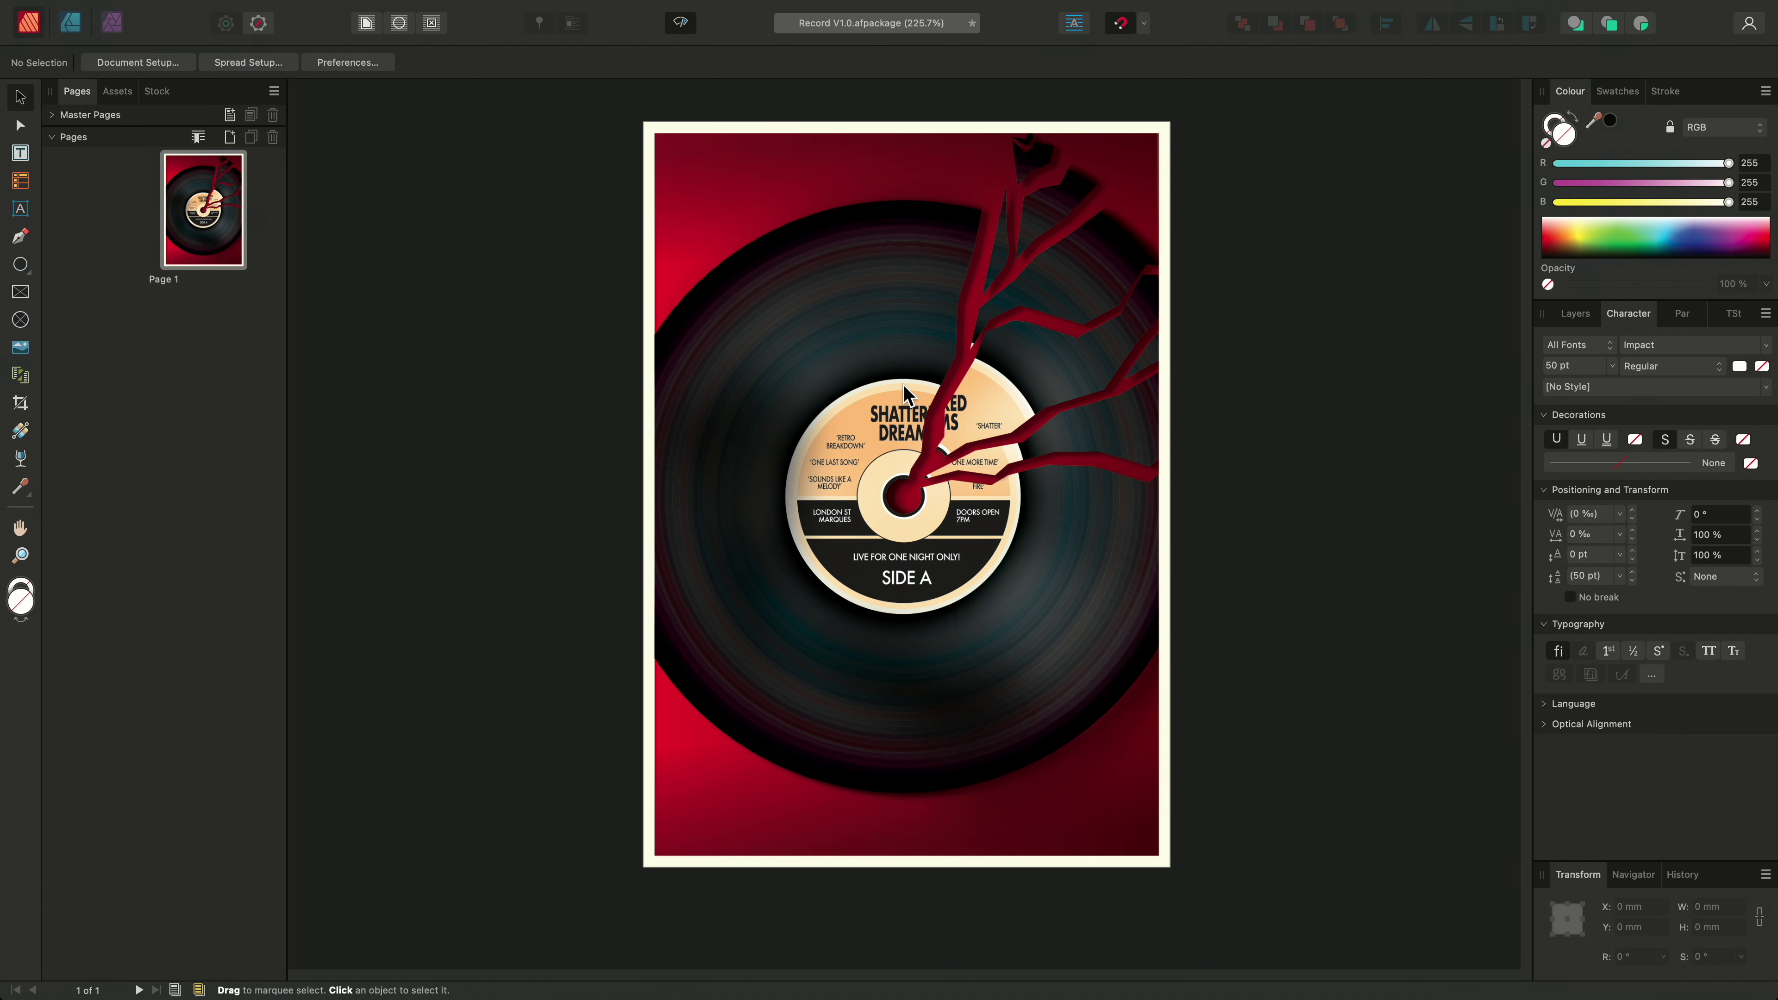
Draw an unfilled 185.8 mm circle centred on the record's label, outlining the vinyl disc.
click(20, 264)
mouse_move(906, 495)
mouse_down()
mouse_move(1030, 701)
mouse_move(1101, 772)
mouse_up()
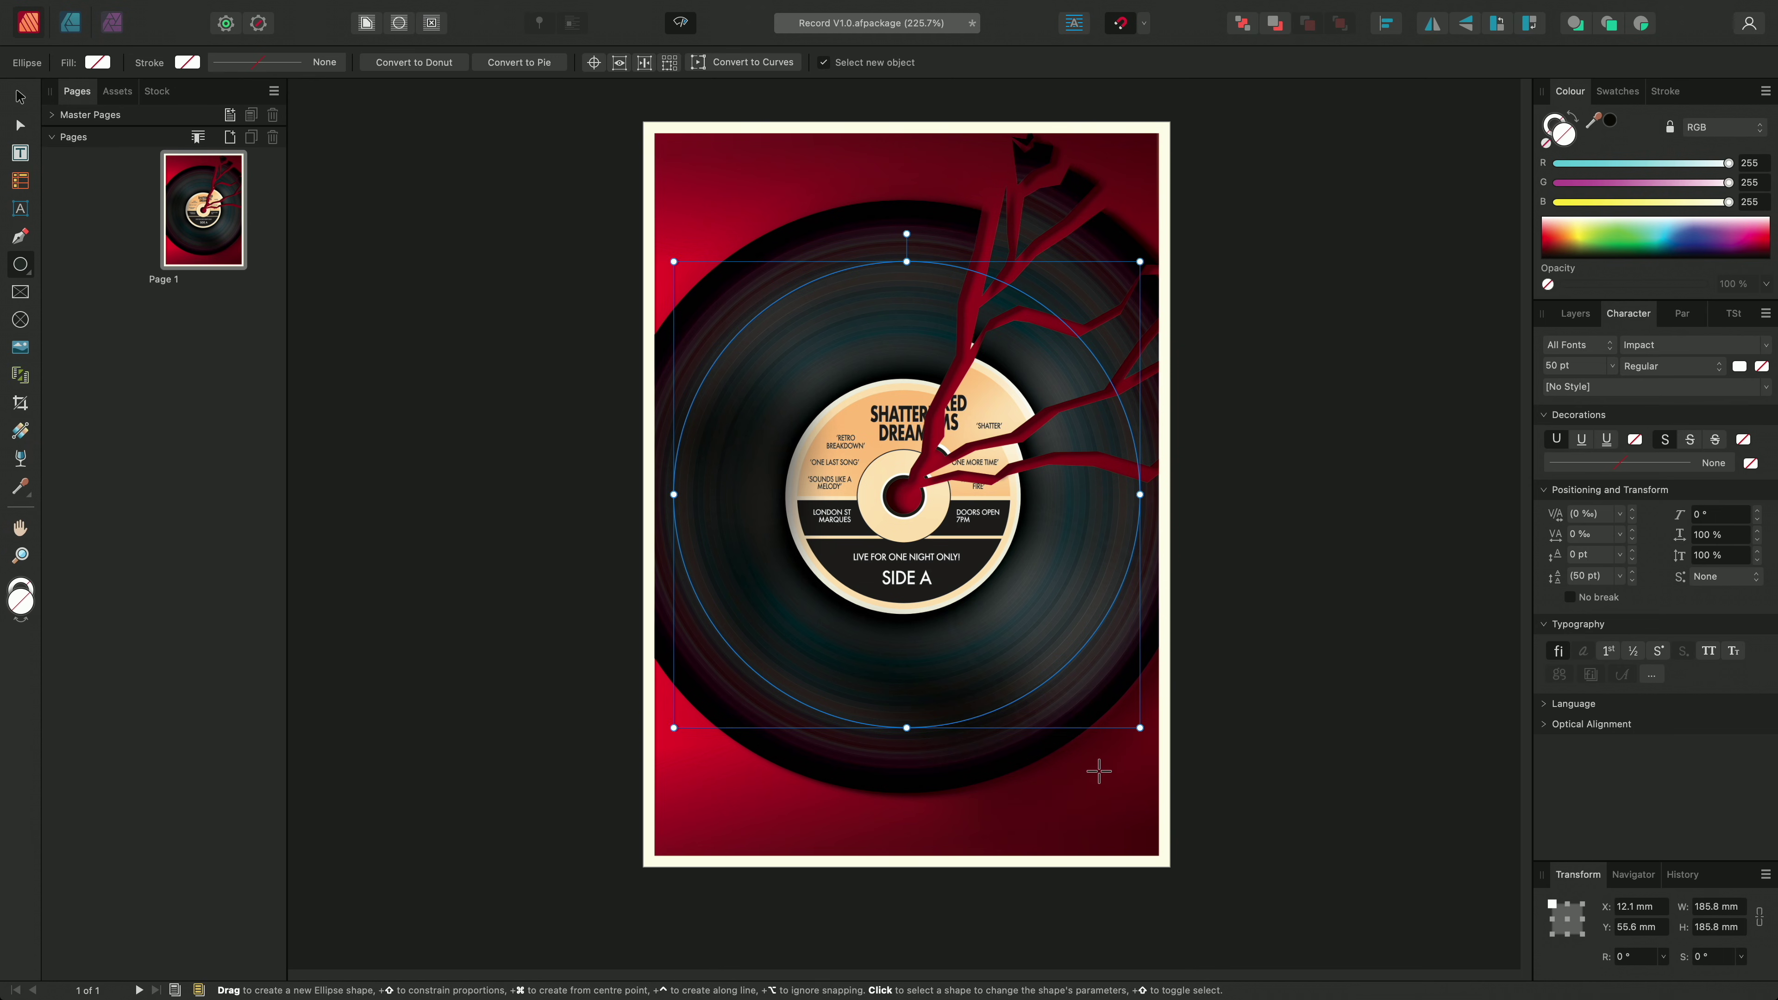
click(11, 206)
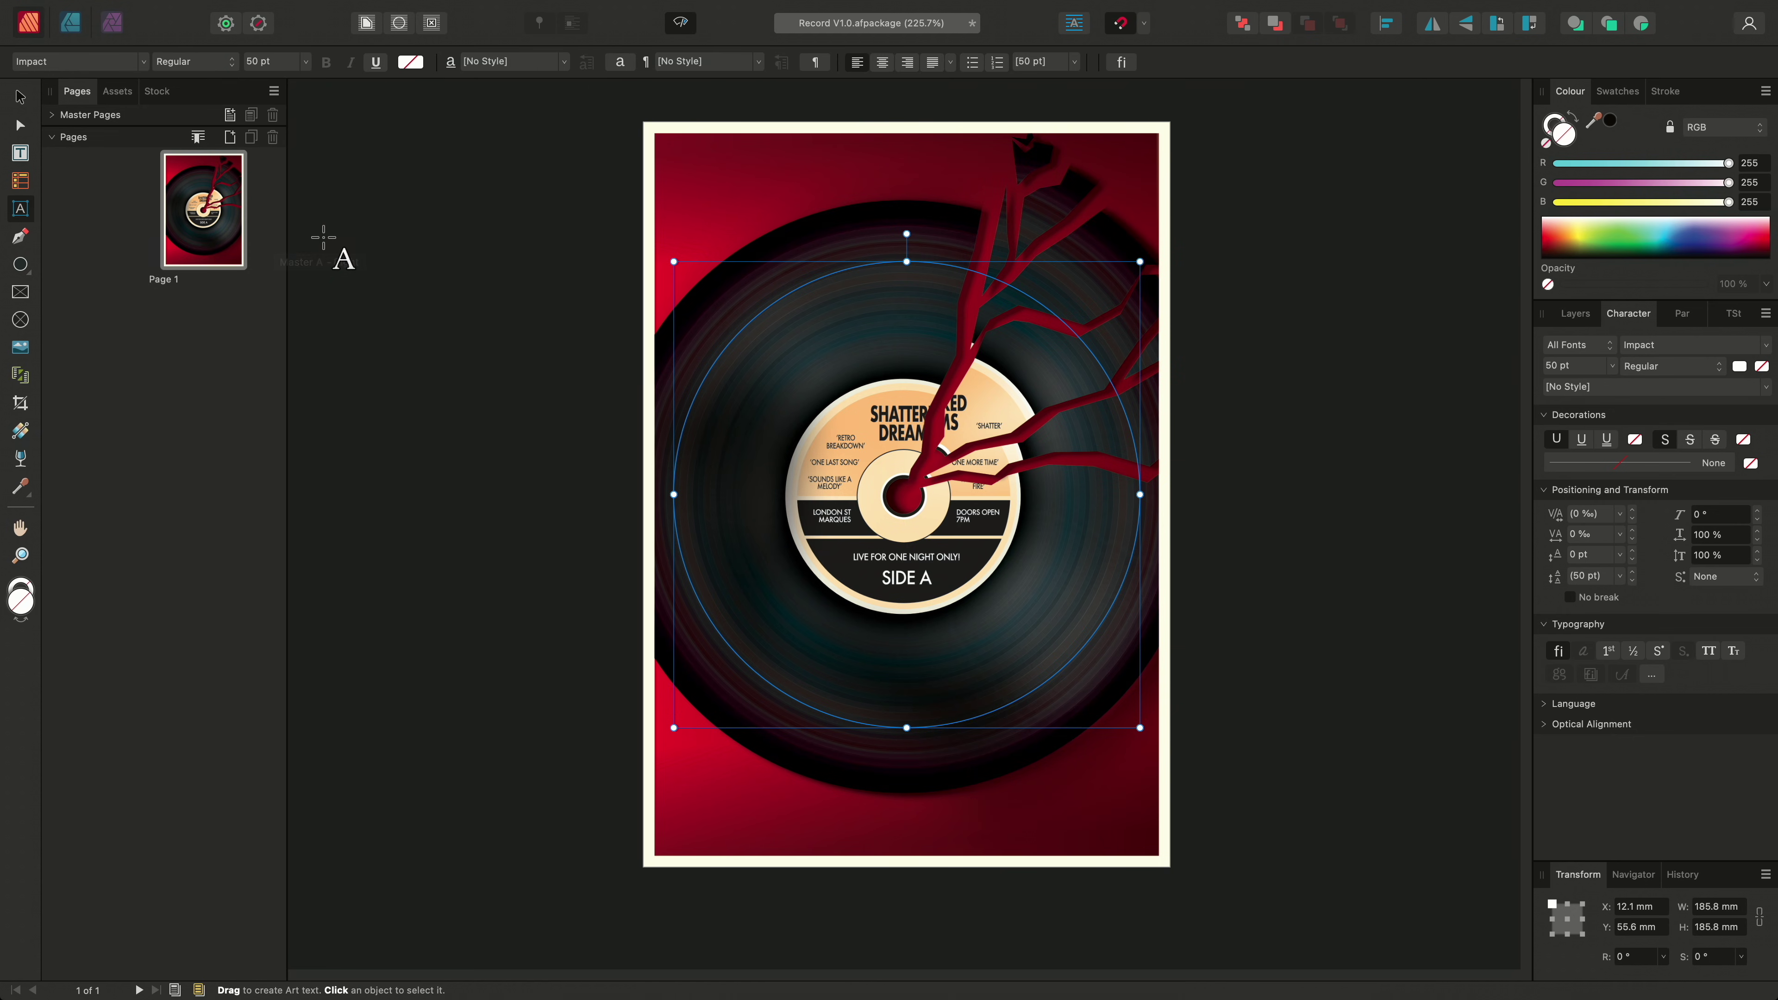
Type white Impact 'ONE NIGHT ONLY' along the circle's edge and slide it into position.
click(674, 413)
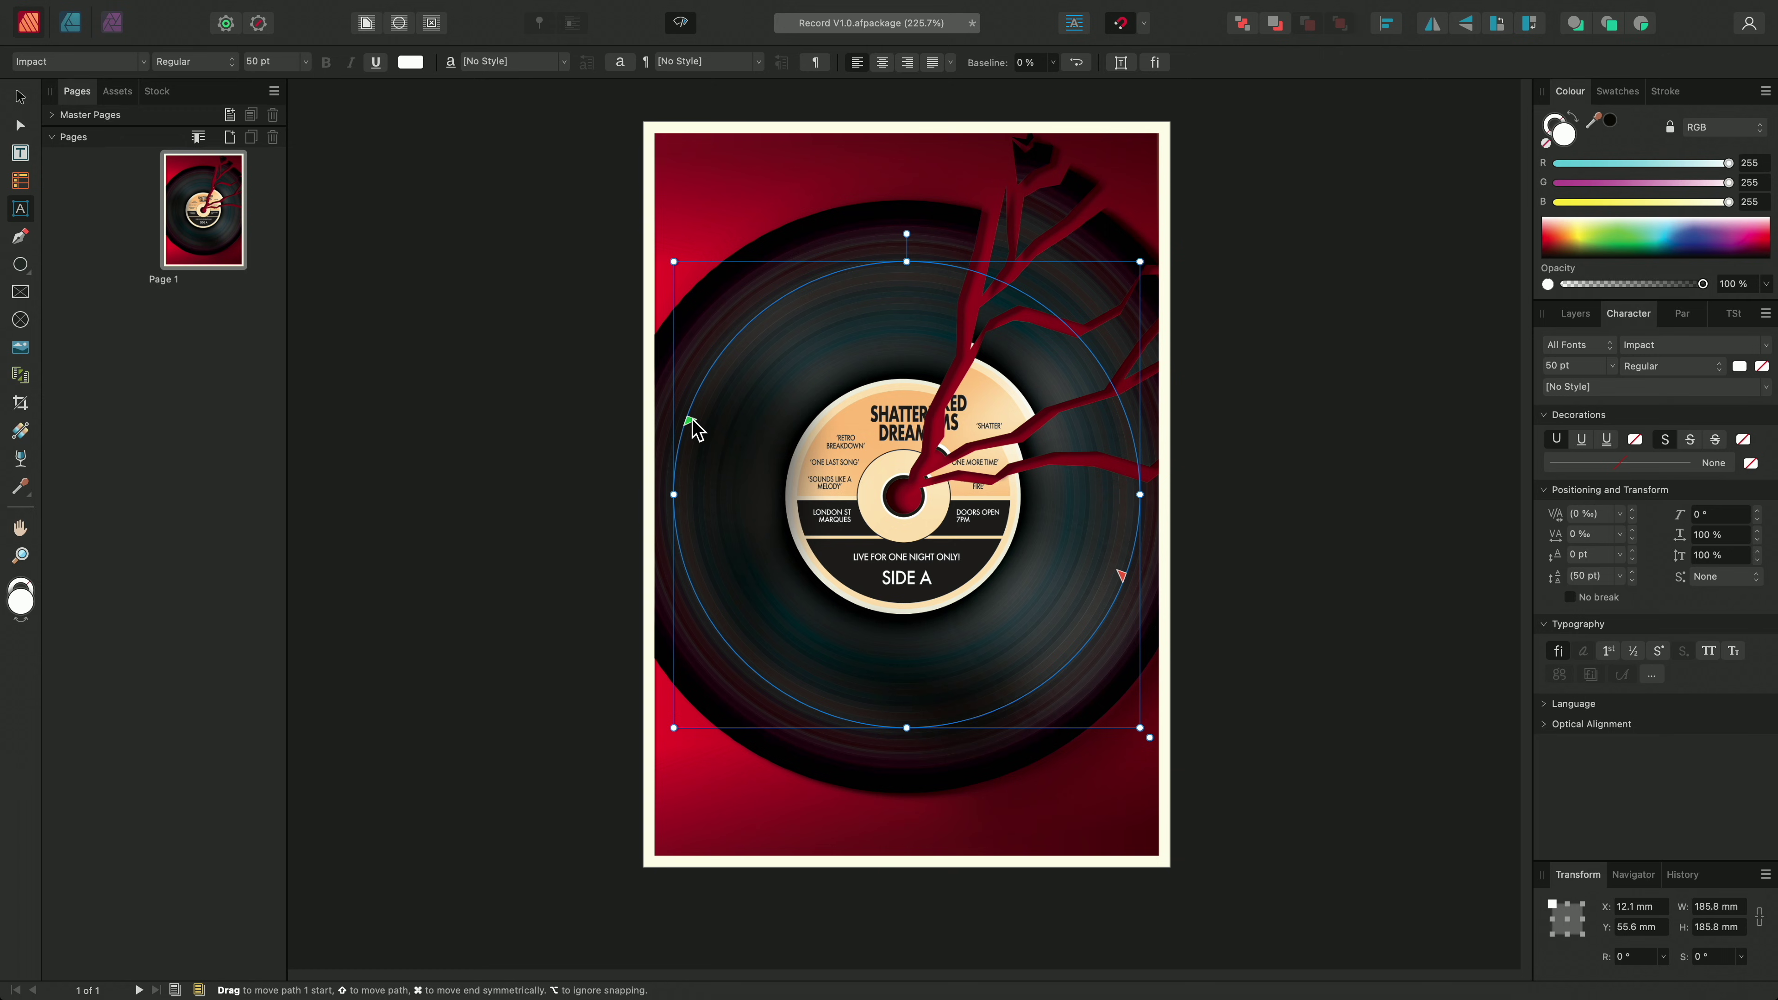
text(ONE NIGHT ONLY)
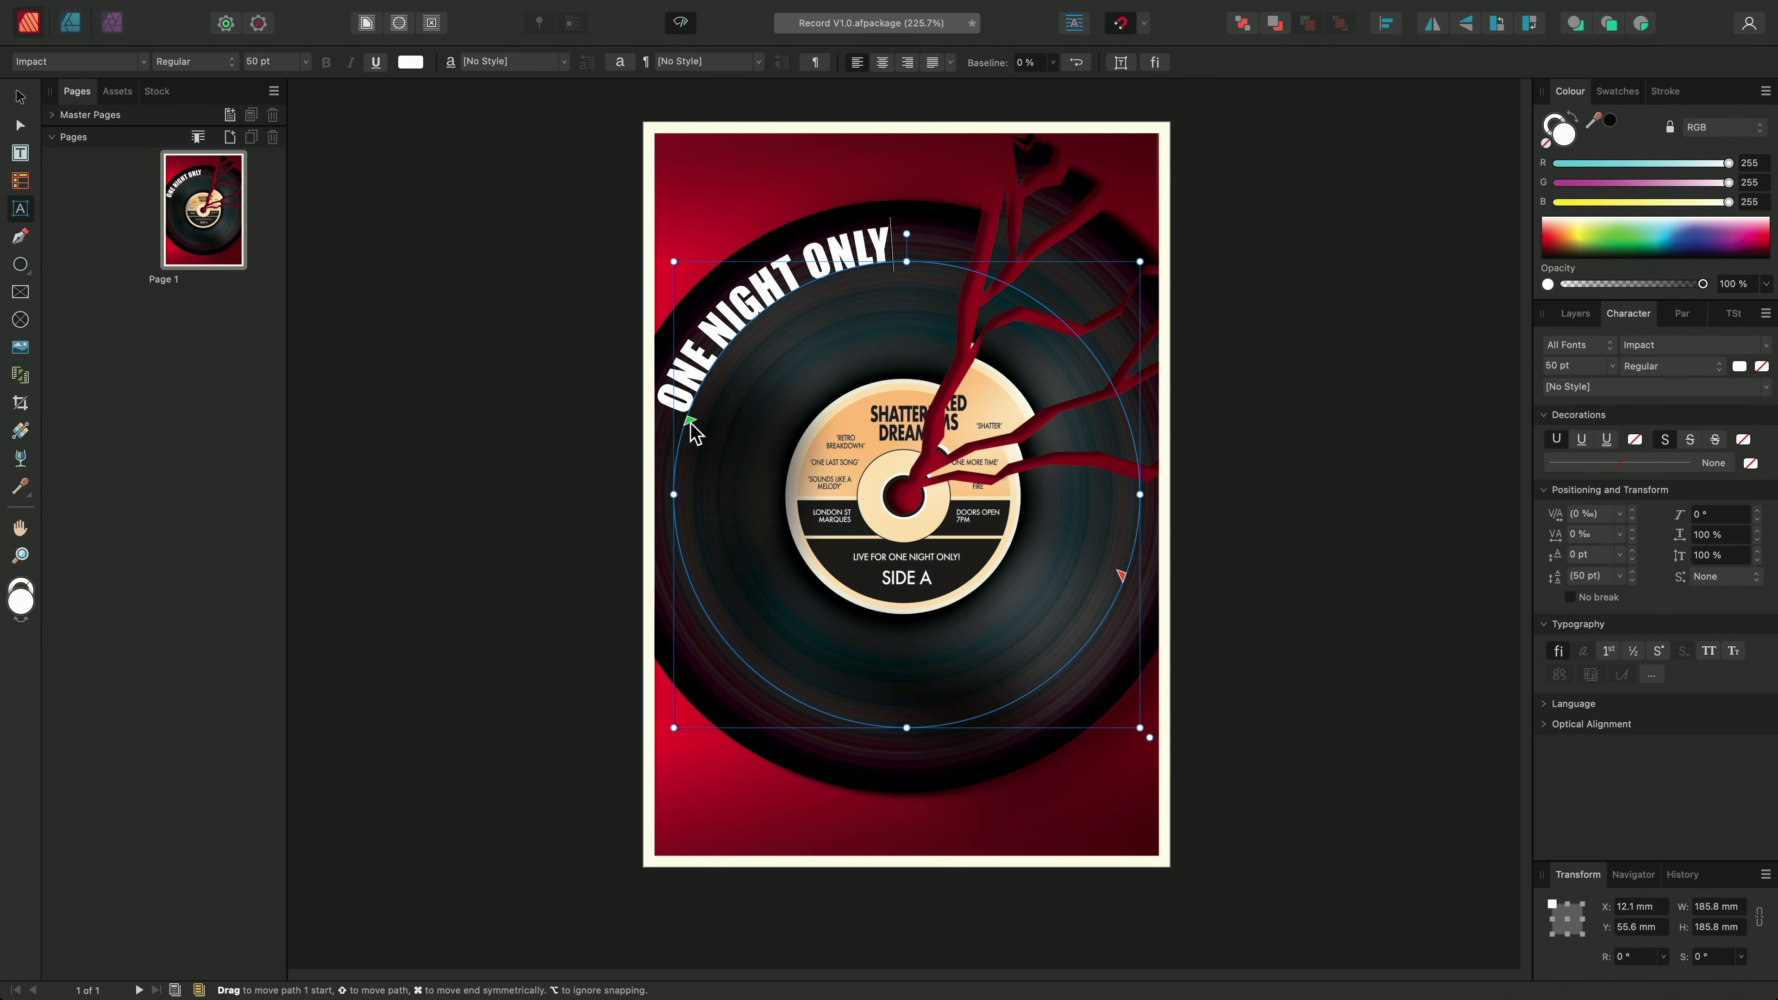
mouse_move(693, 424)
mouse_down()
mouse_move(756, 386)
mouse_move(706, 409)
mouse_move(682, 454)
mouse_move(710, 413)
mouse_move(693, 411)
mouse_up()
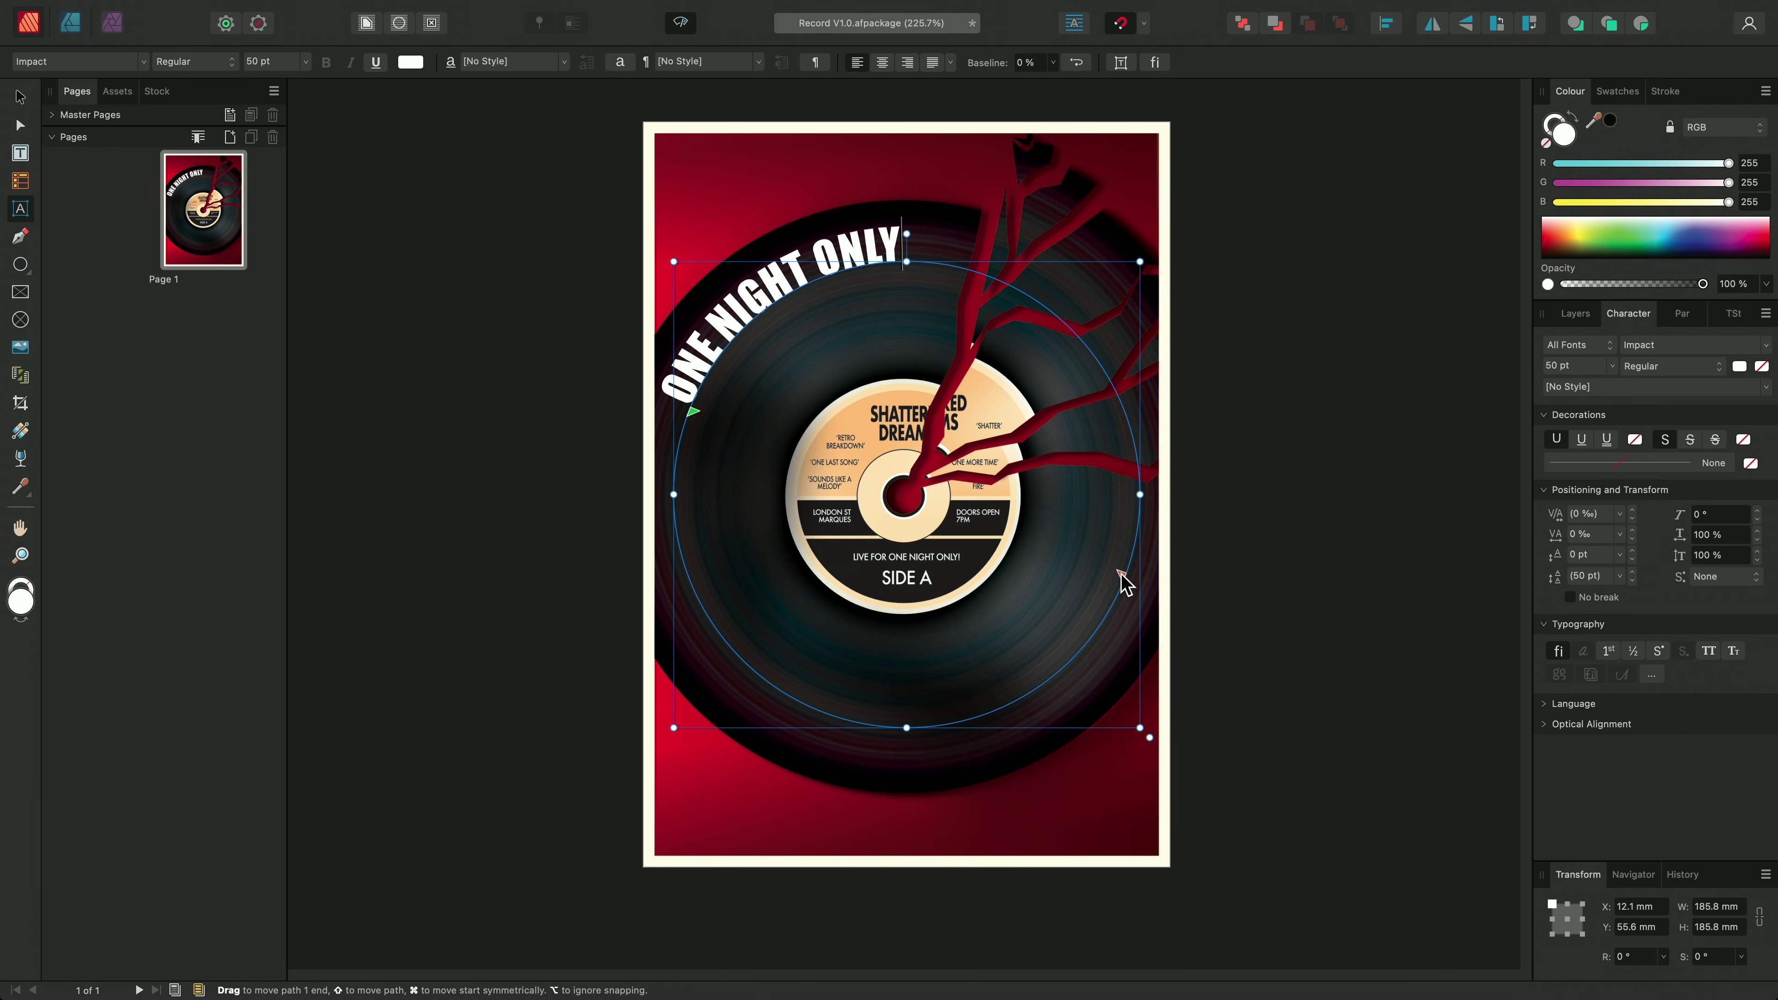
Move the path start and end handles so 'ONE NIGHT ONLY' forms one arc top-left.
mouse_move(1122, 581)
mouse_down()
mouse_move(965, 203)
mouse_move(818, 289)
mouse_move(927, 291)
mouse_move(855, 269)
mouse_move(807, 291)
mouse_move(956, 303)
mouse_move(875, 305)
mouse_up()
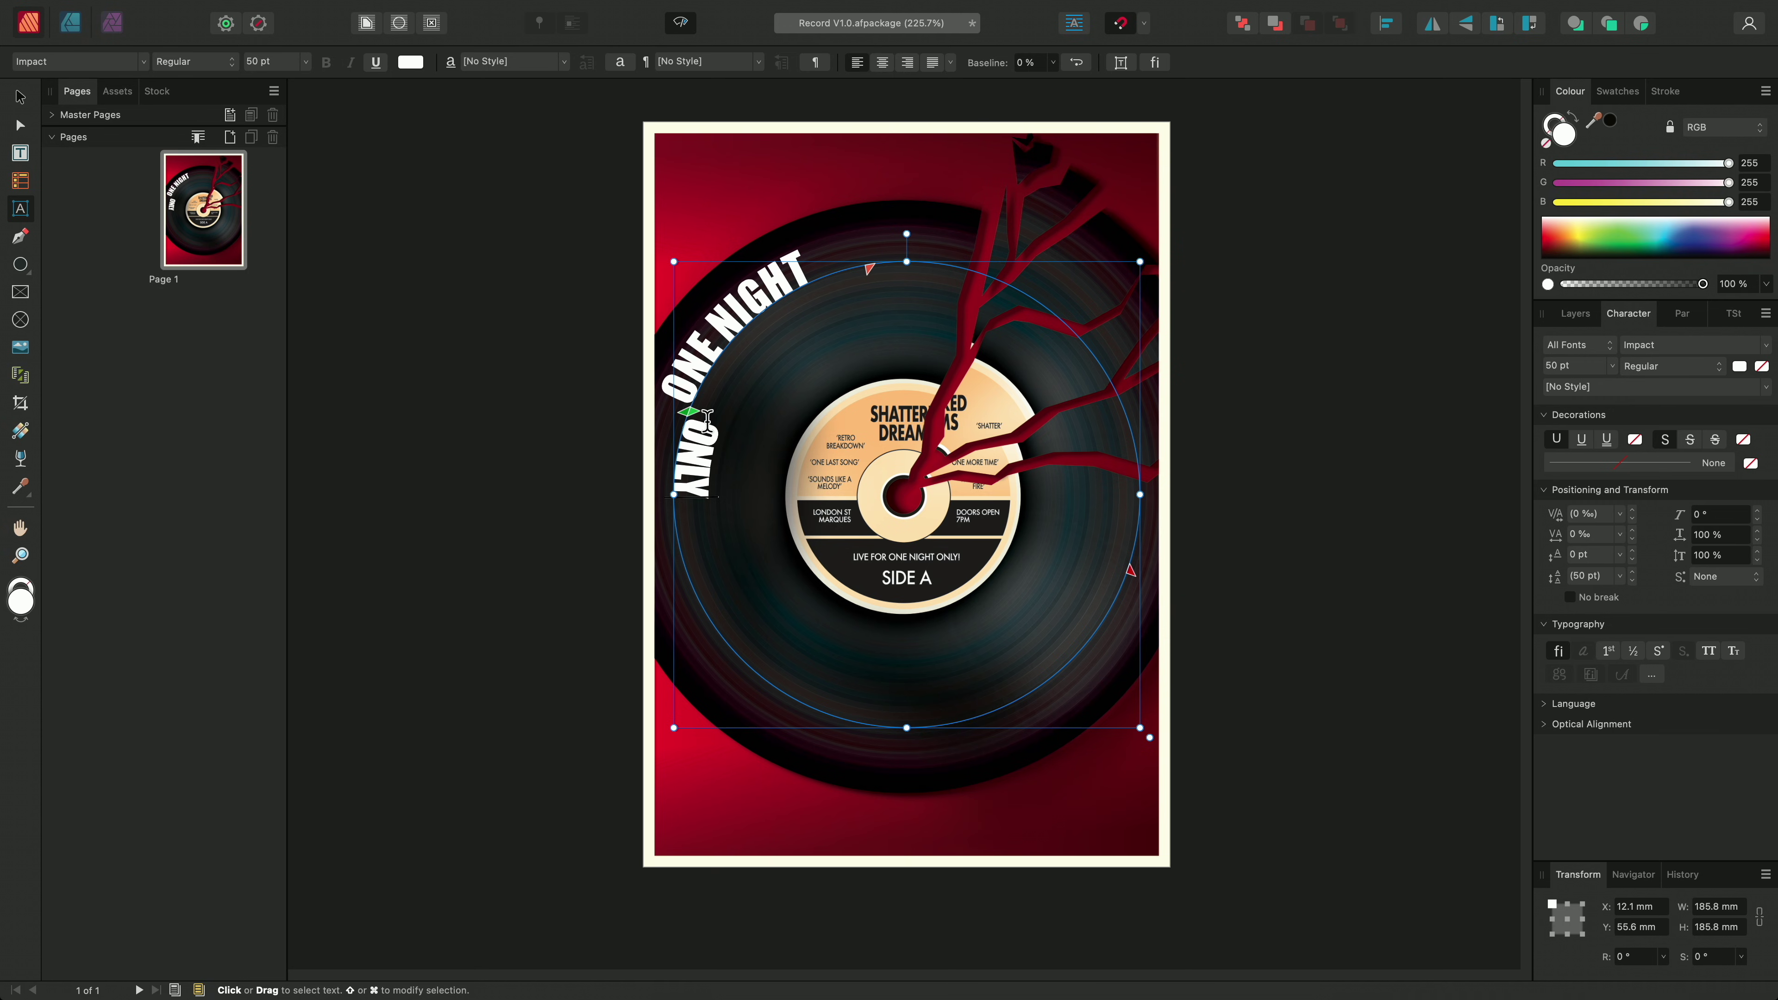
drag(694, 413, 928, 704)
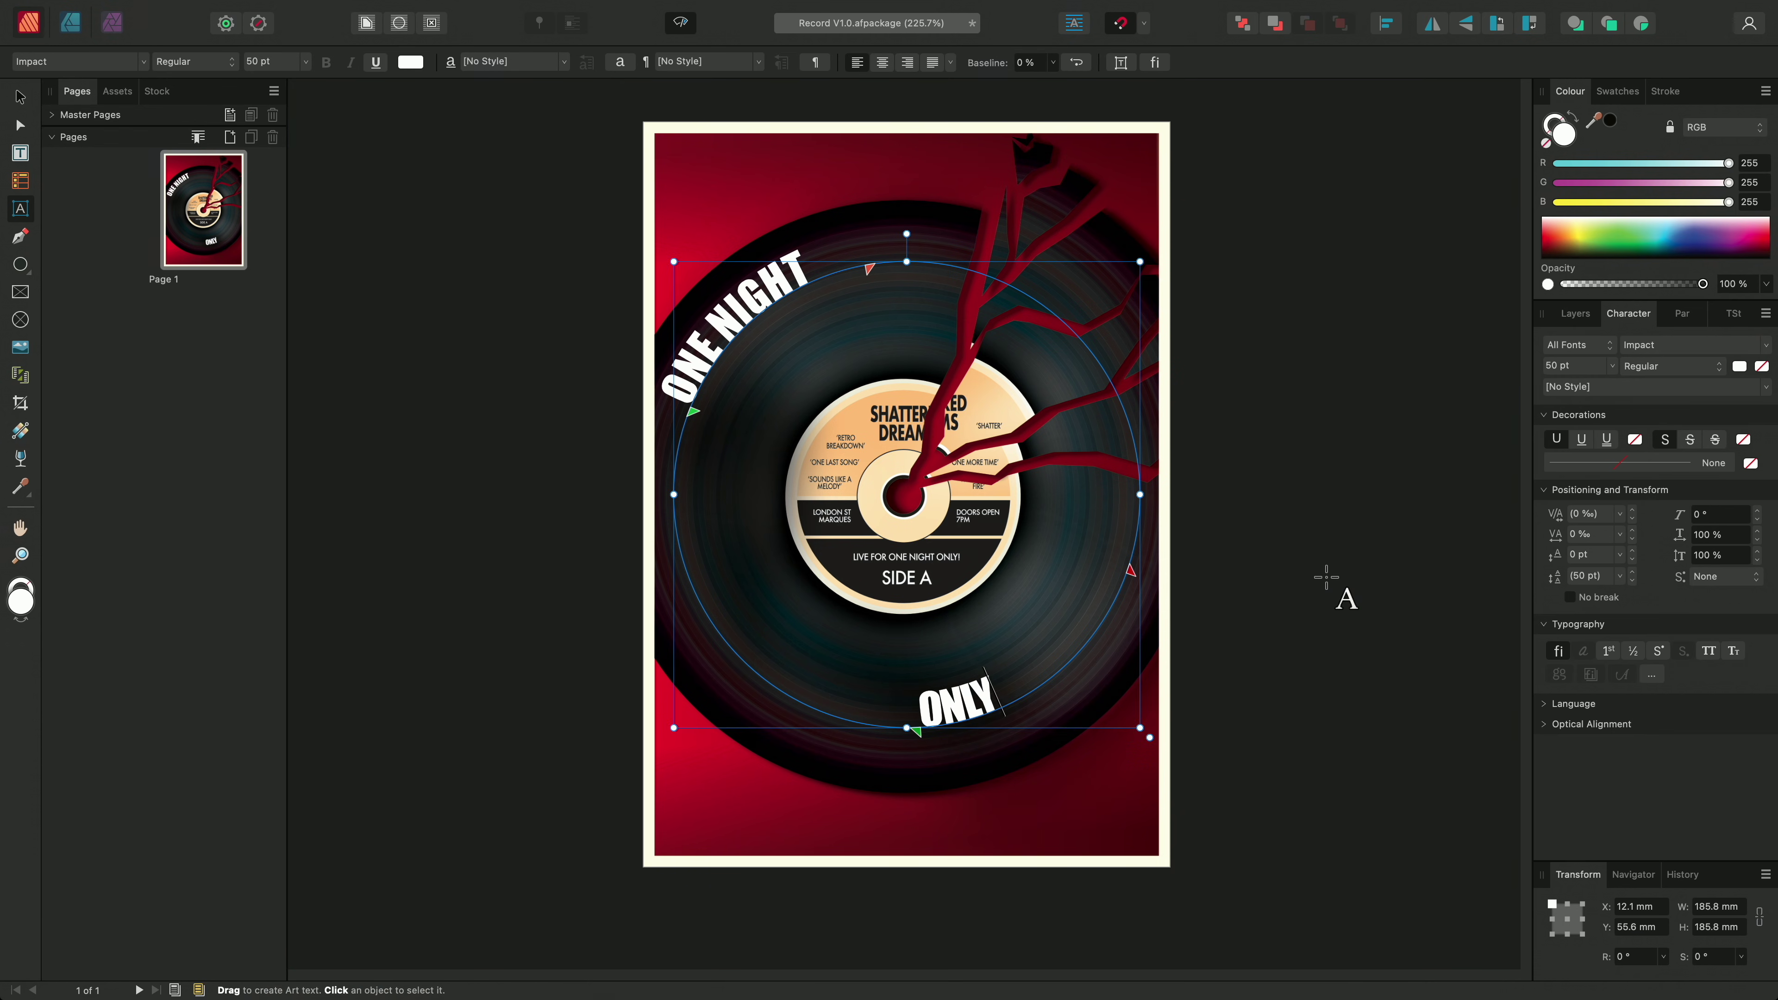
drag(1129, 573, 1052, 679)
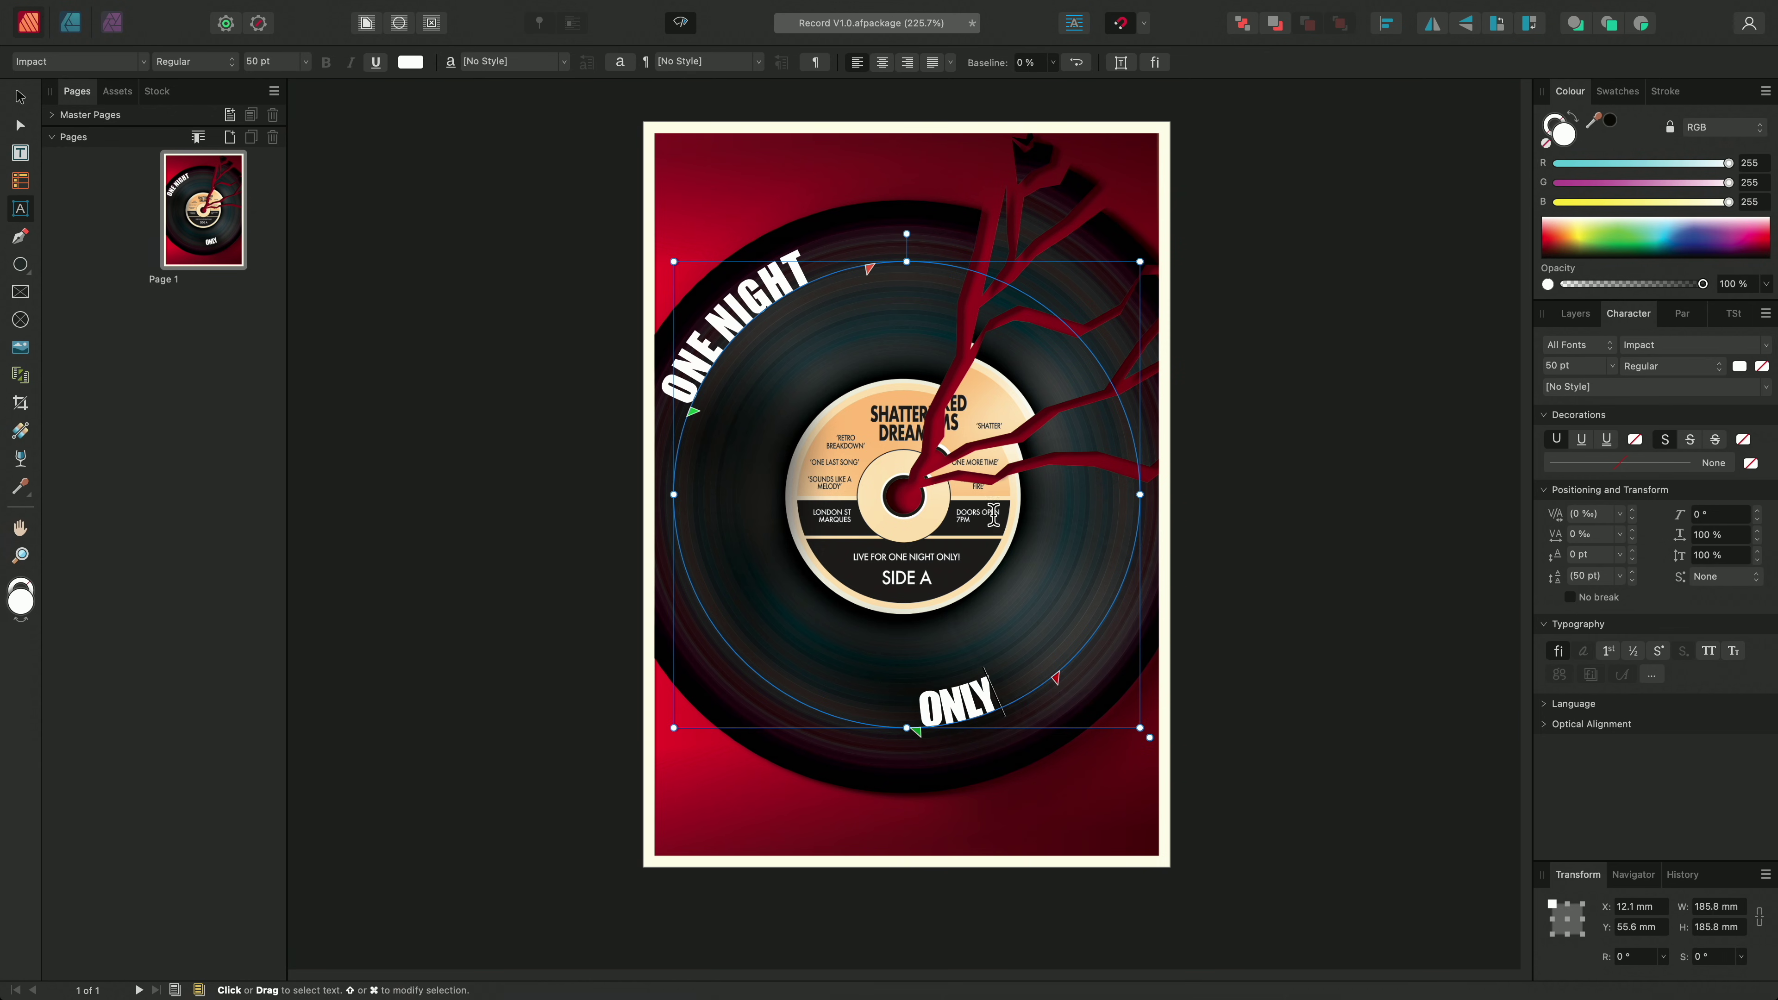
drag(871, 276, 666, 396)
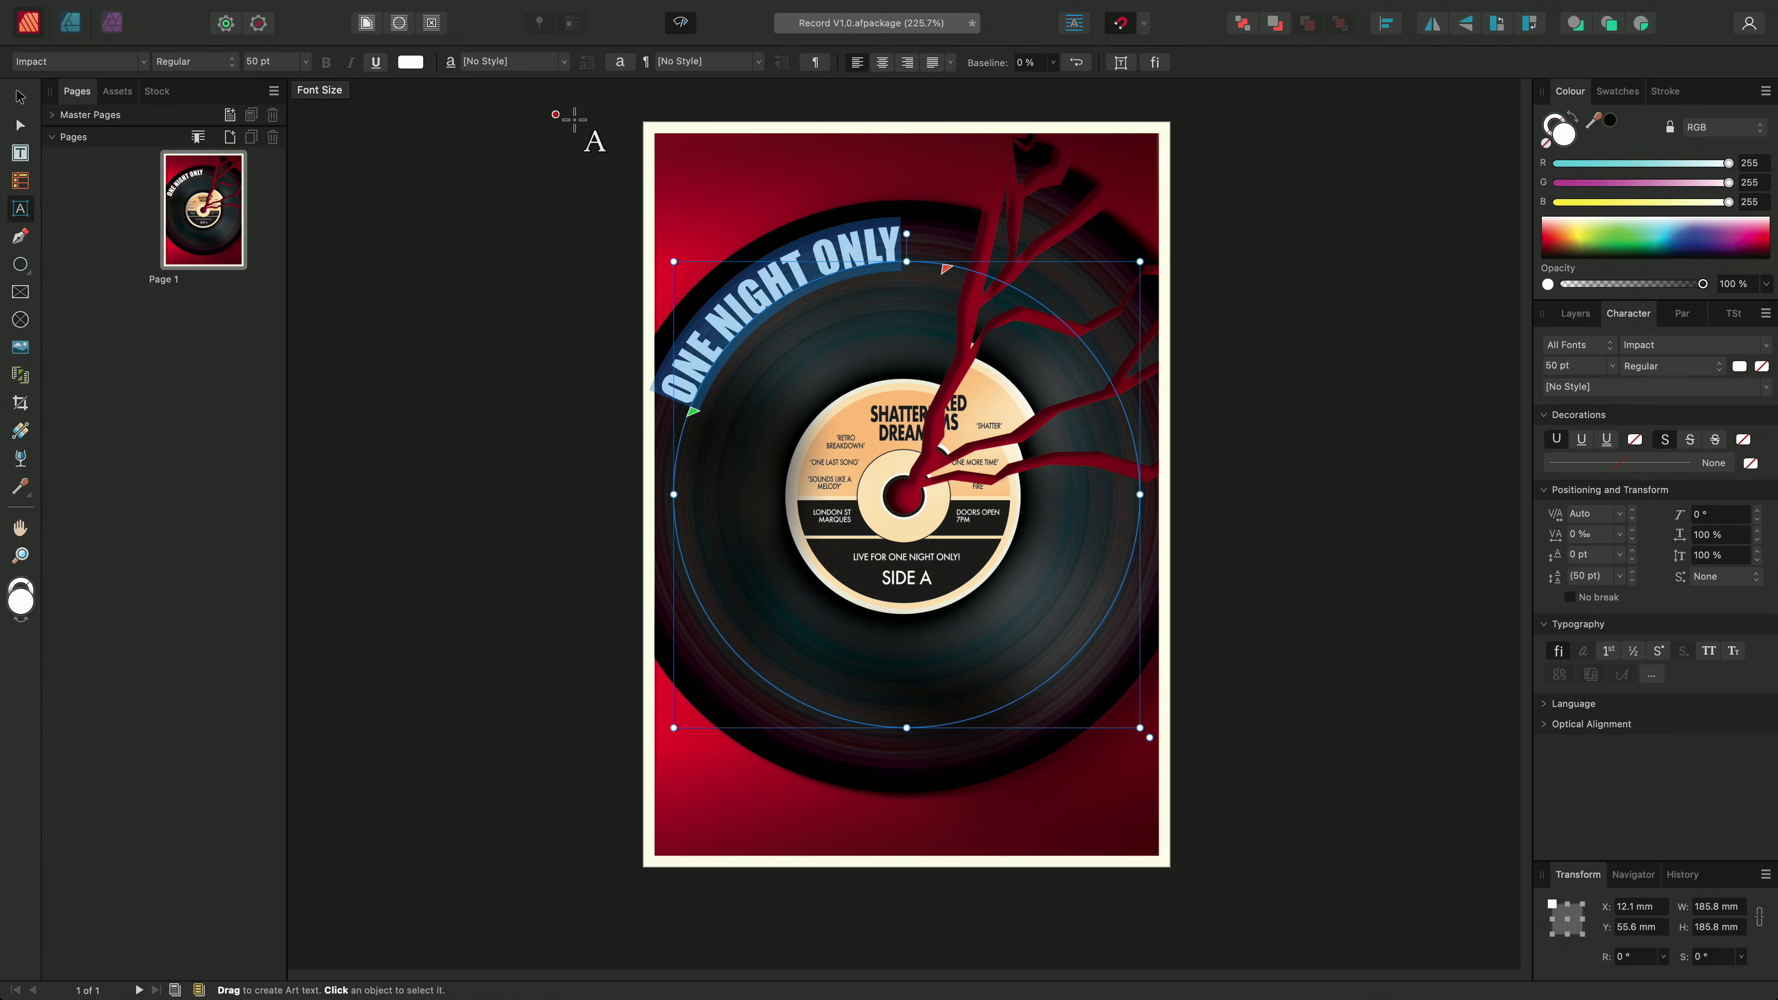
Give 'ONE NIGHT ONLY' -34 ‰ tracking and 130 % vertical scale, then tilt it about 5°.
click(1593, 534)
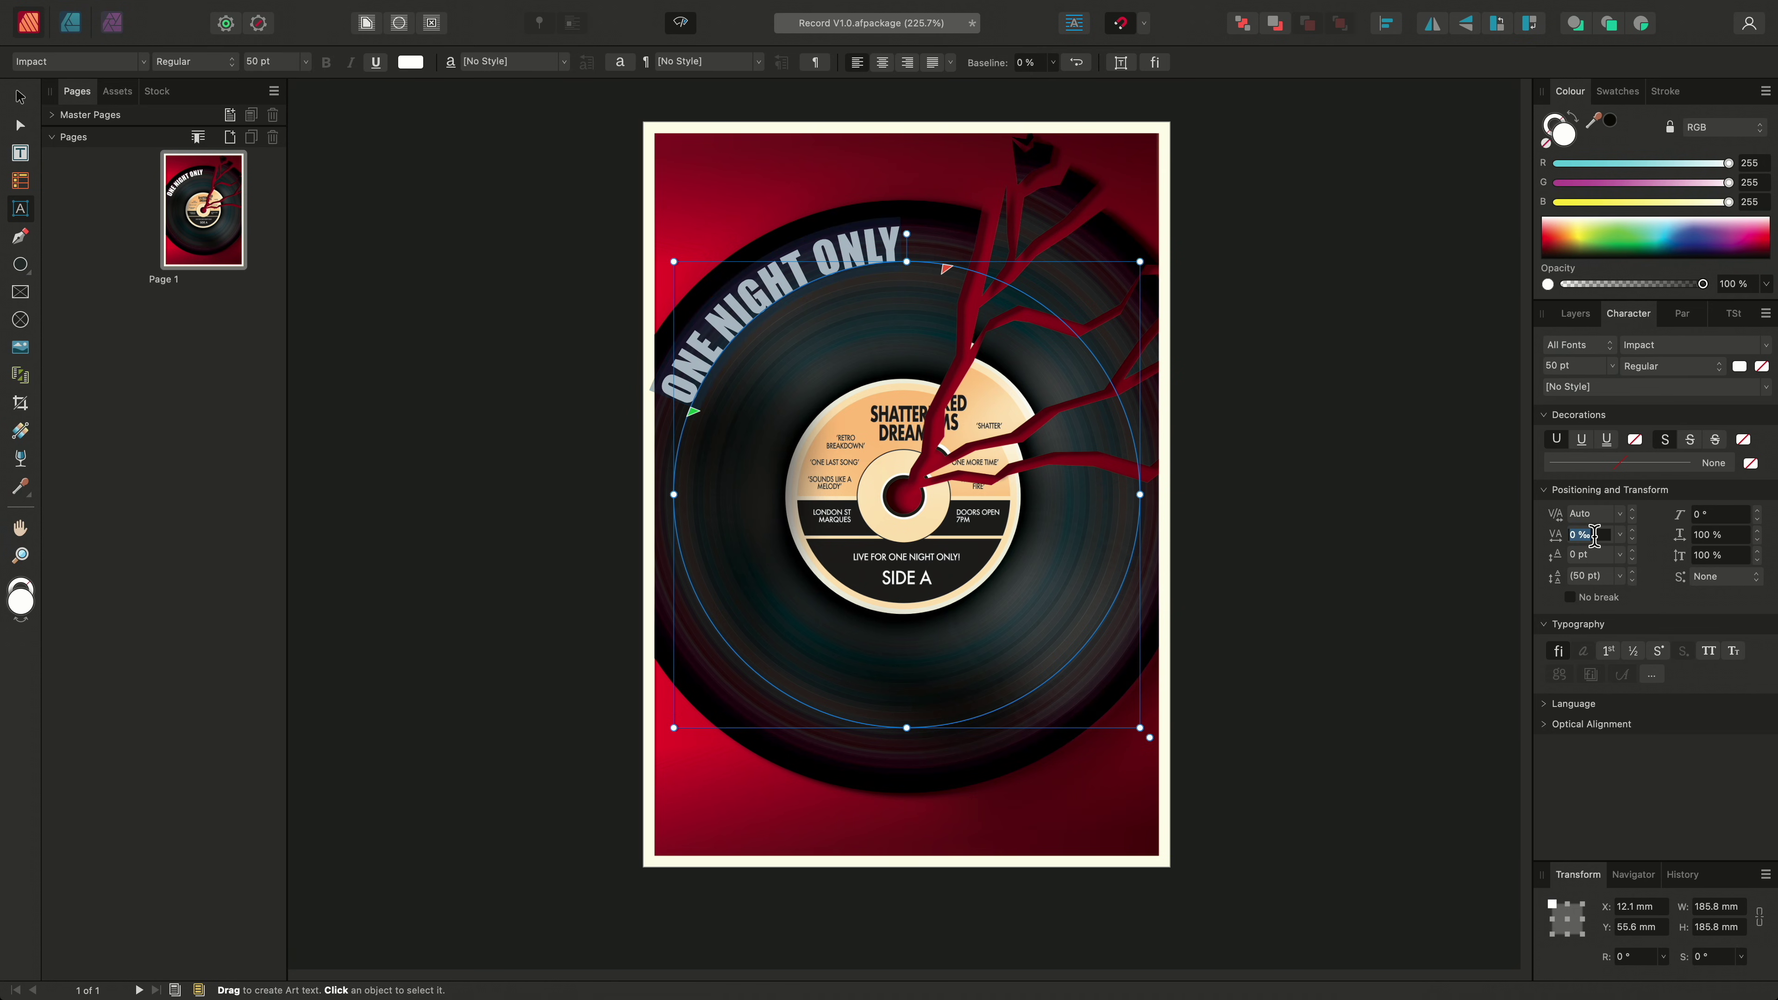
text(-34)
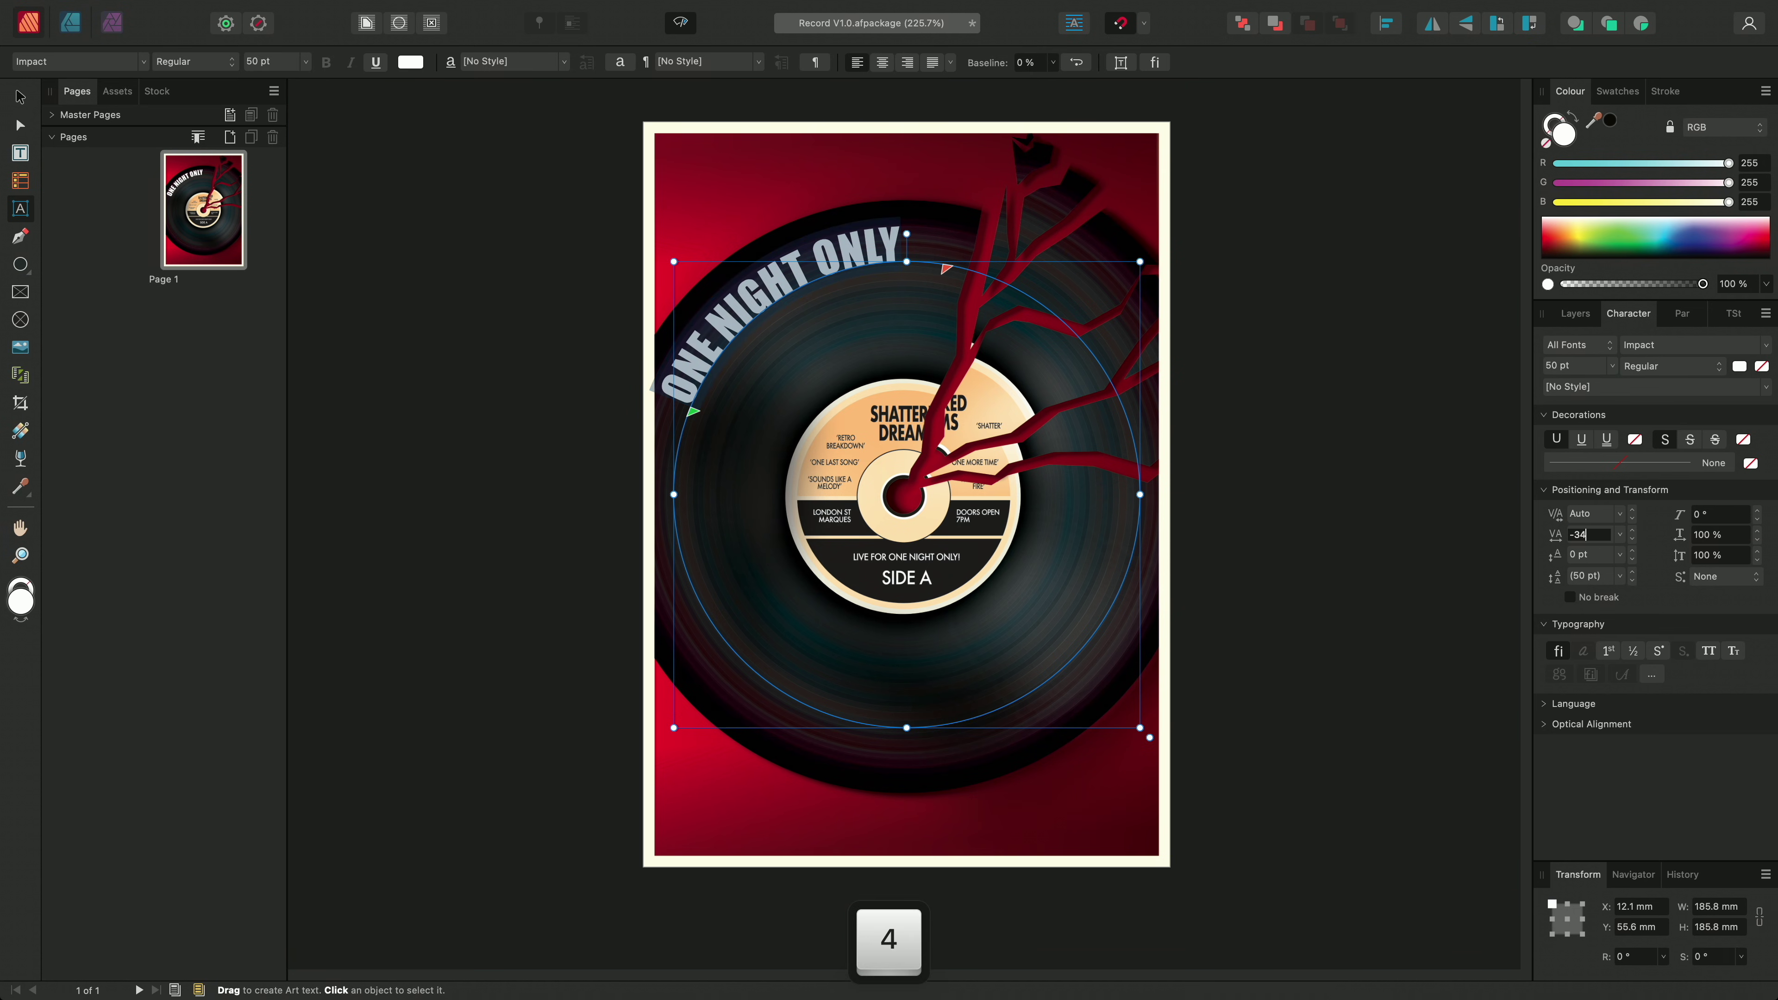
click(1736, 557)
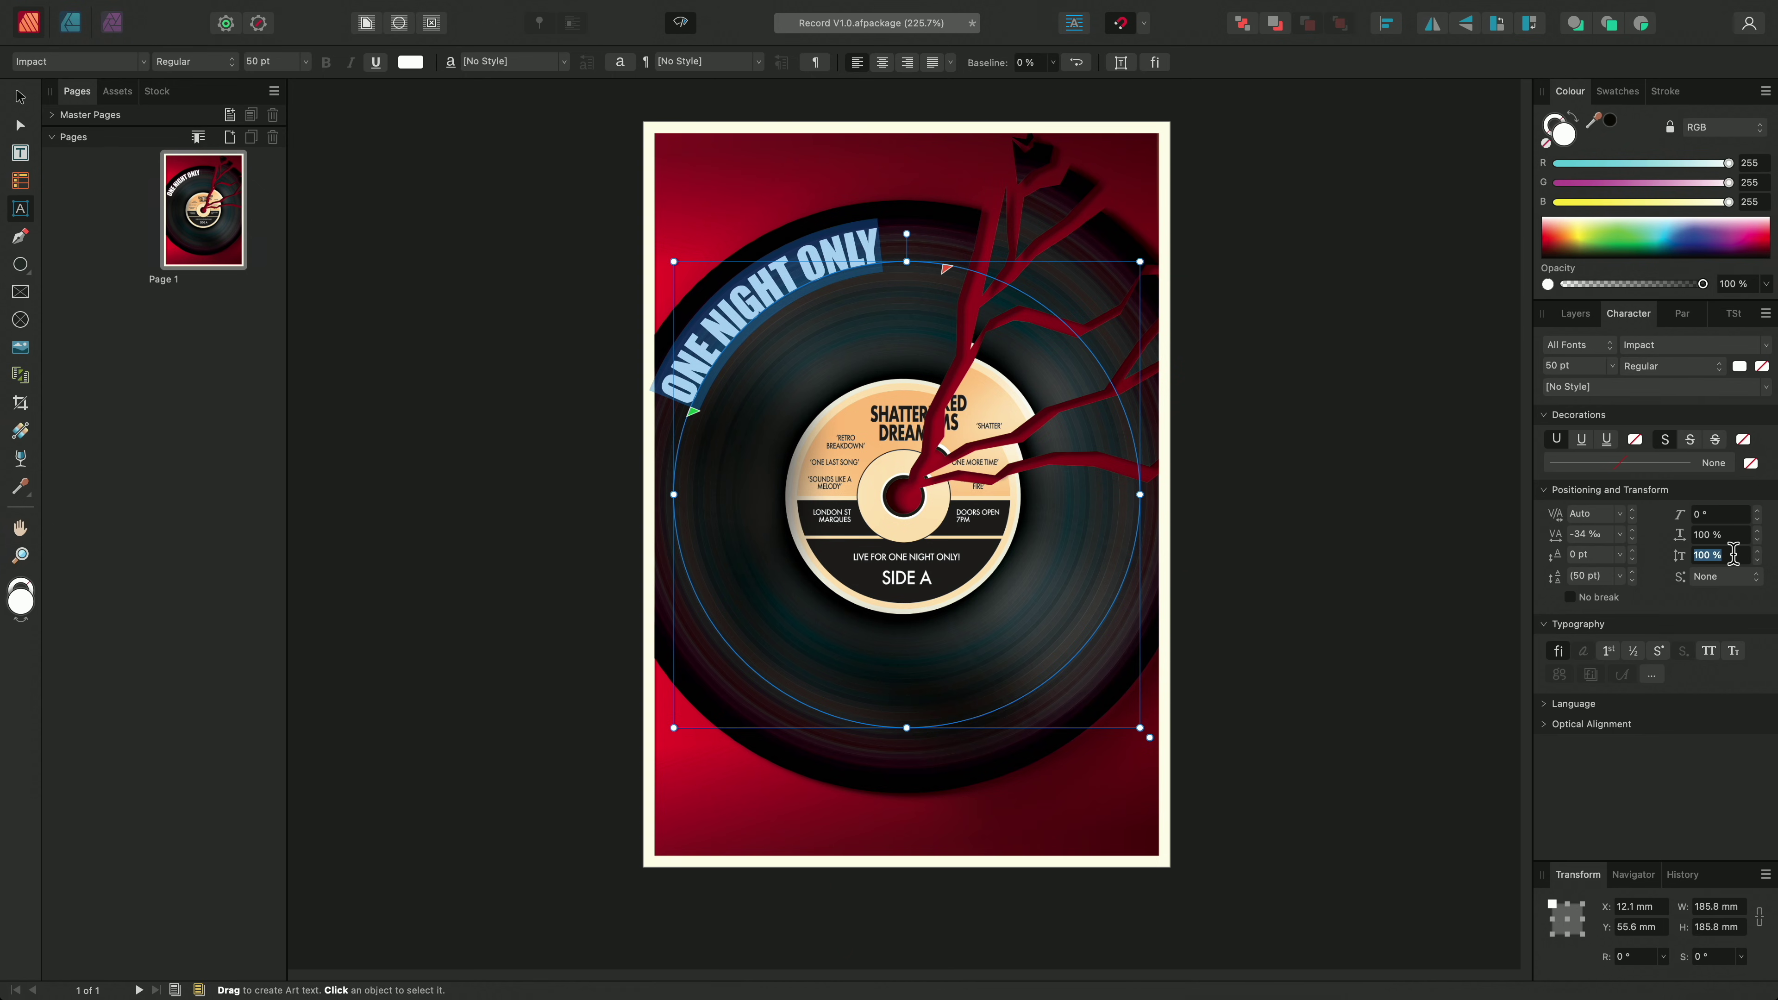
text(130)
key(Tab)
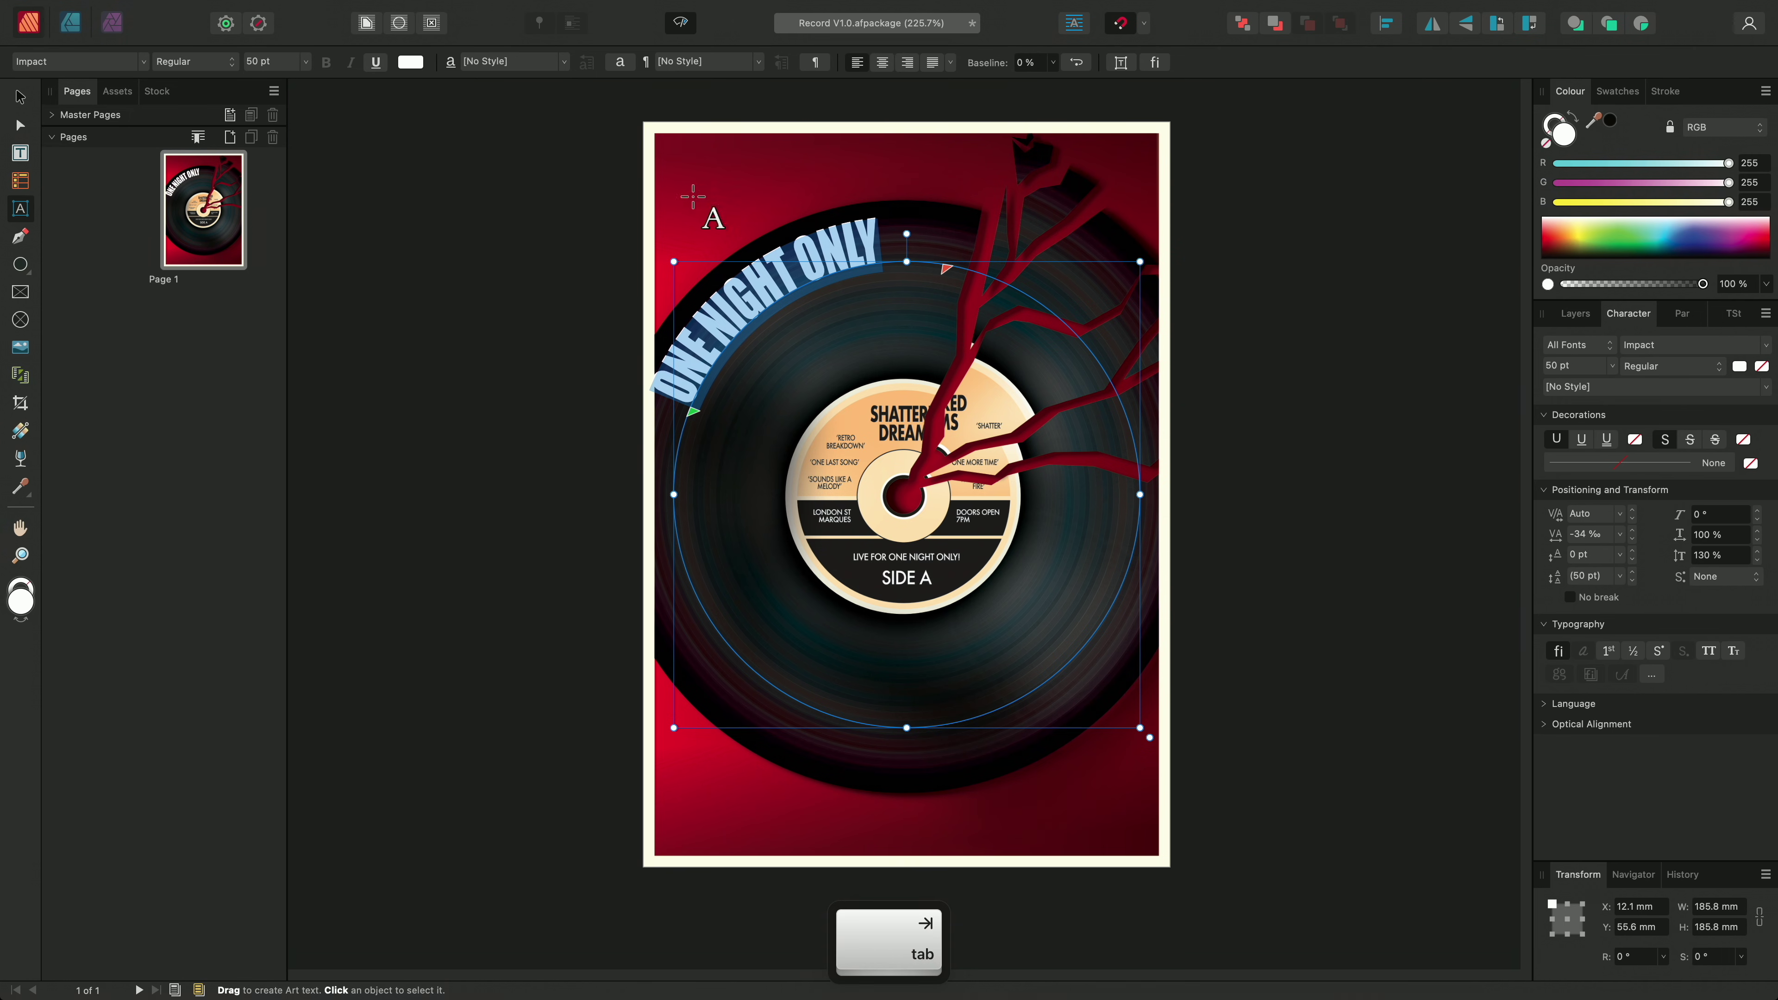
drag(693, 197, 714, 211)
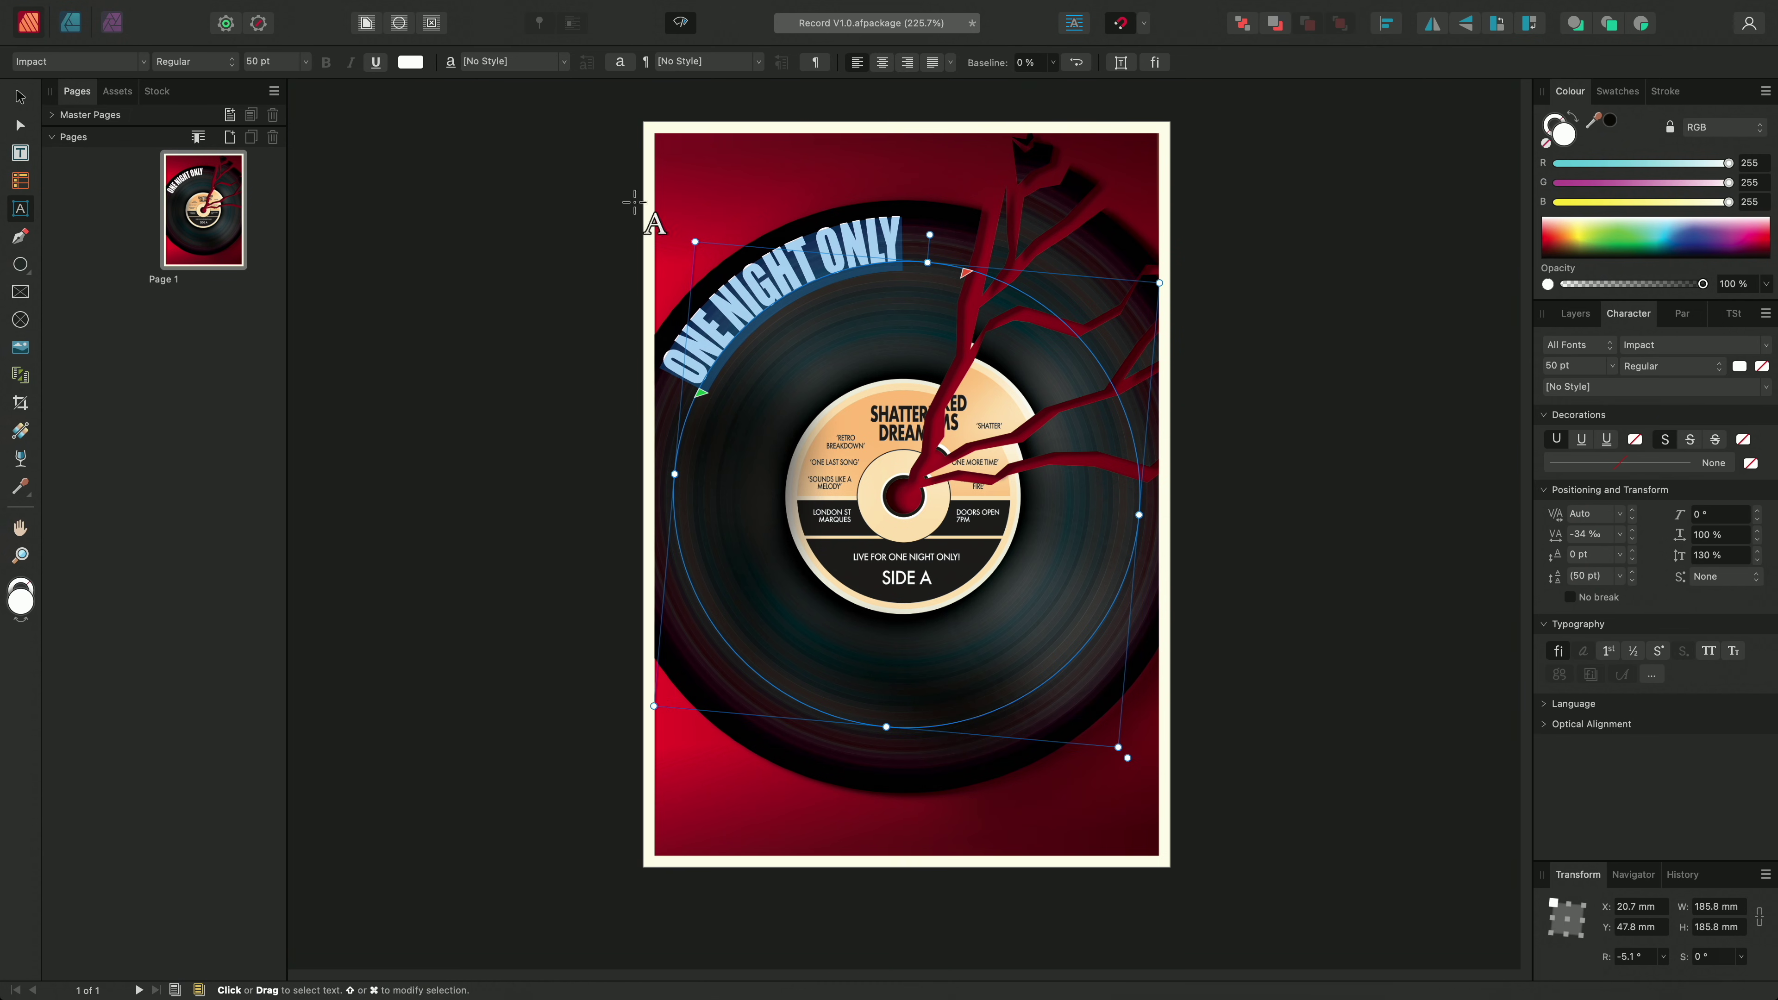
Duplicate the title, shrink the copy inside the ring, and retype it as 'SHATTERED DREAMS'.
key(super+j)
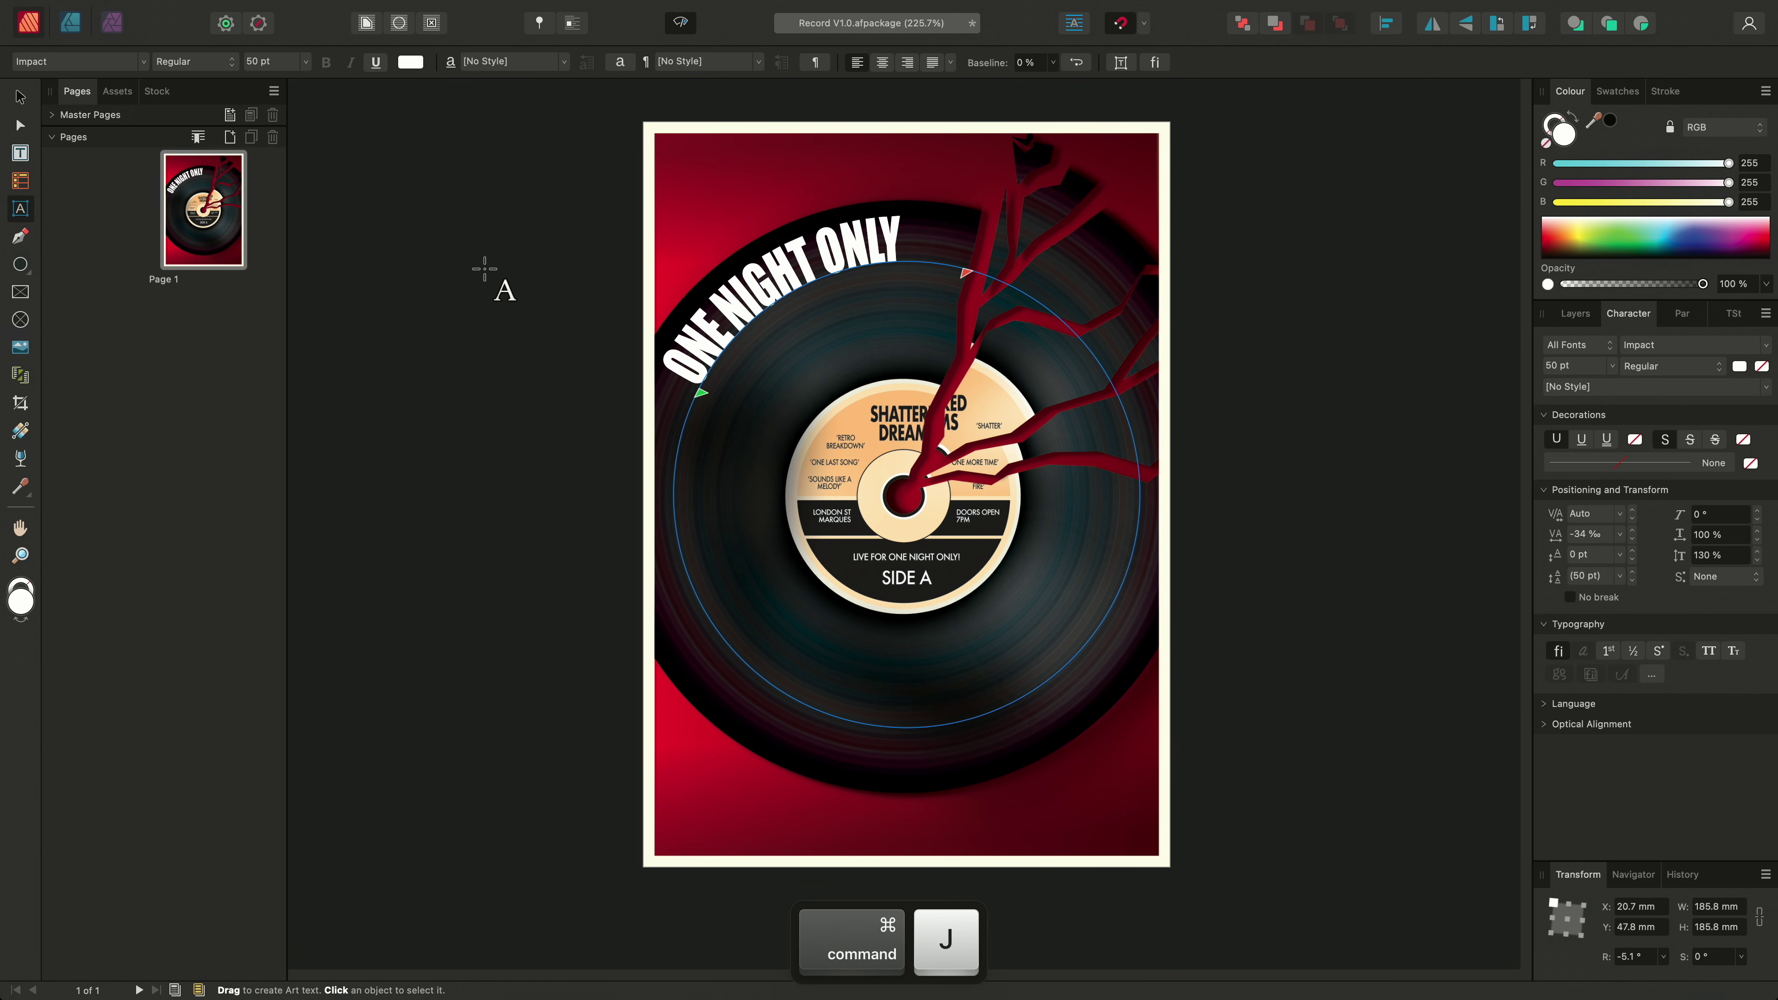
key(Escape)
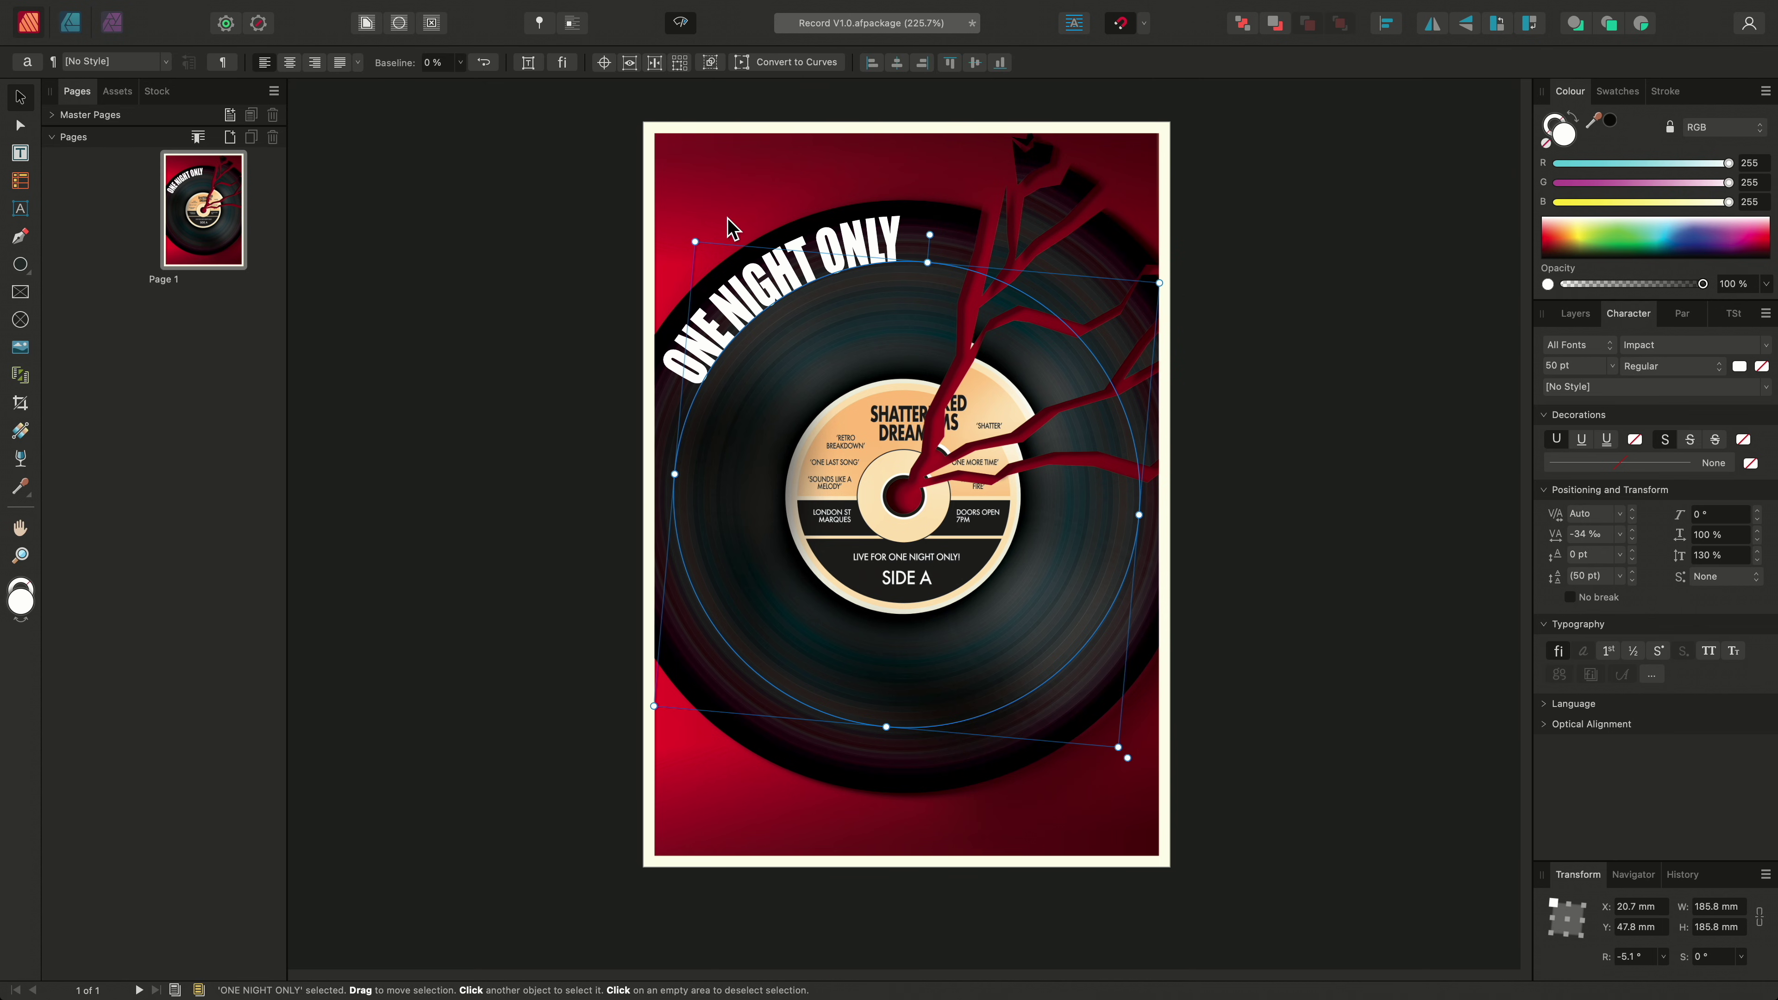
drag(693, 242, 928, 310)
double_click(754, 377)
key(super+a)
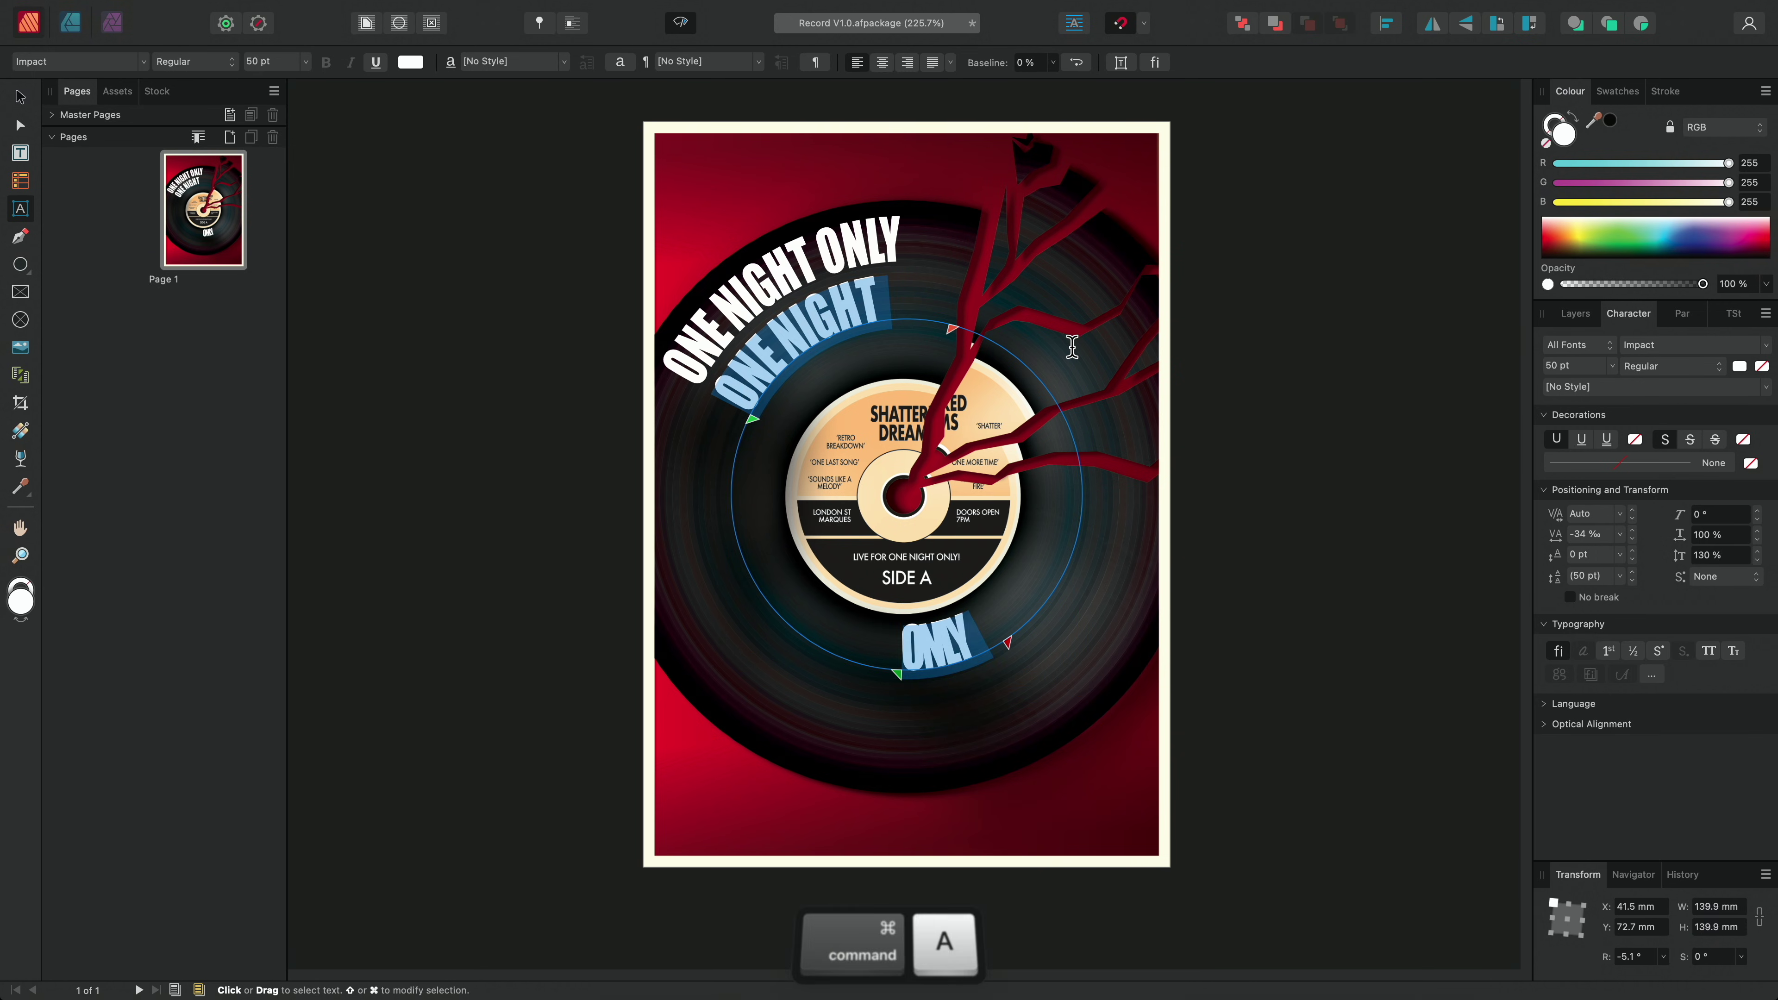
text(SHATTERED DRE)
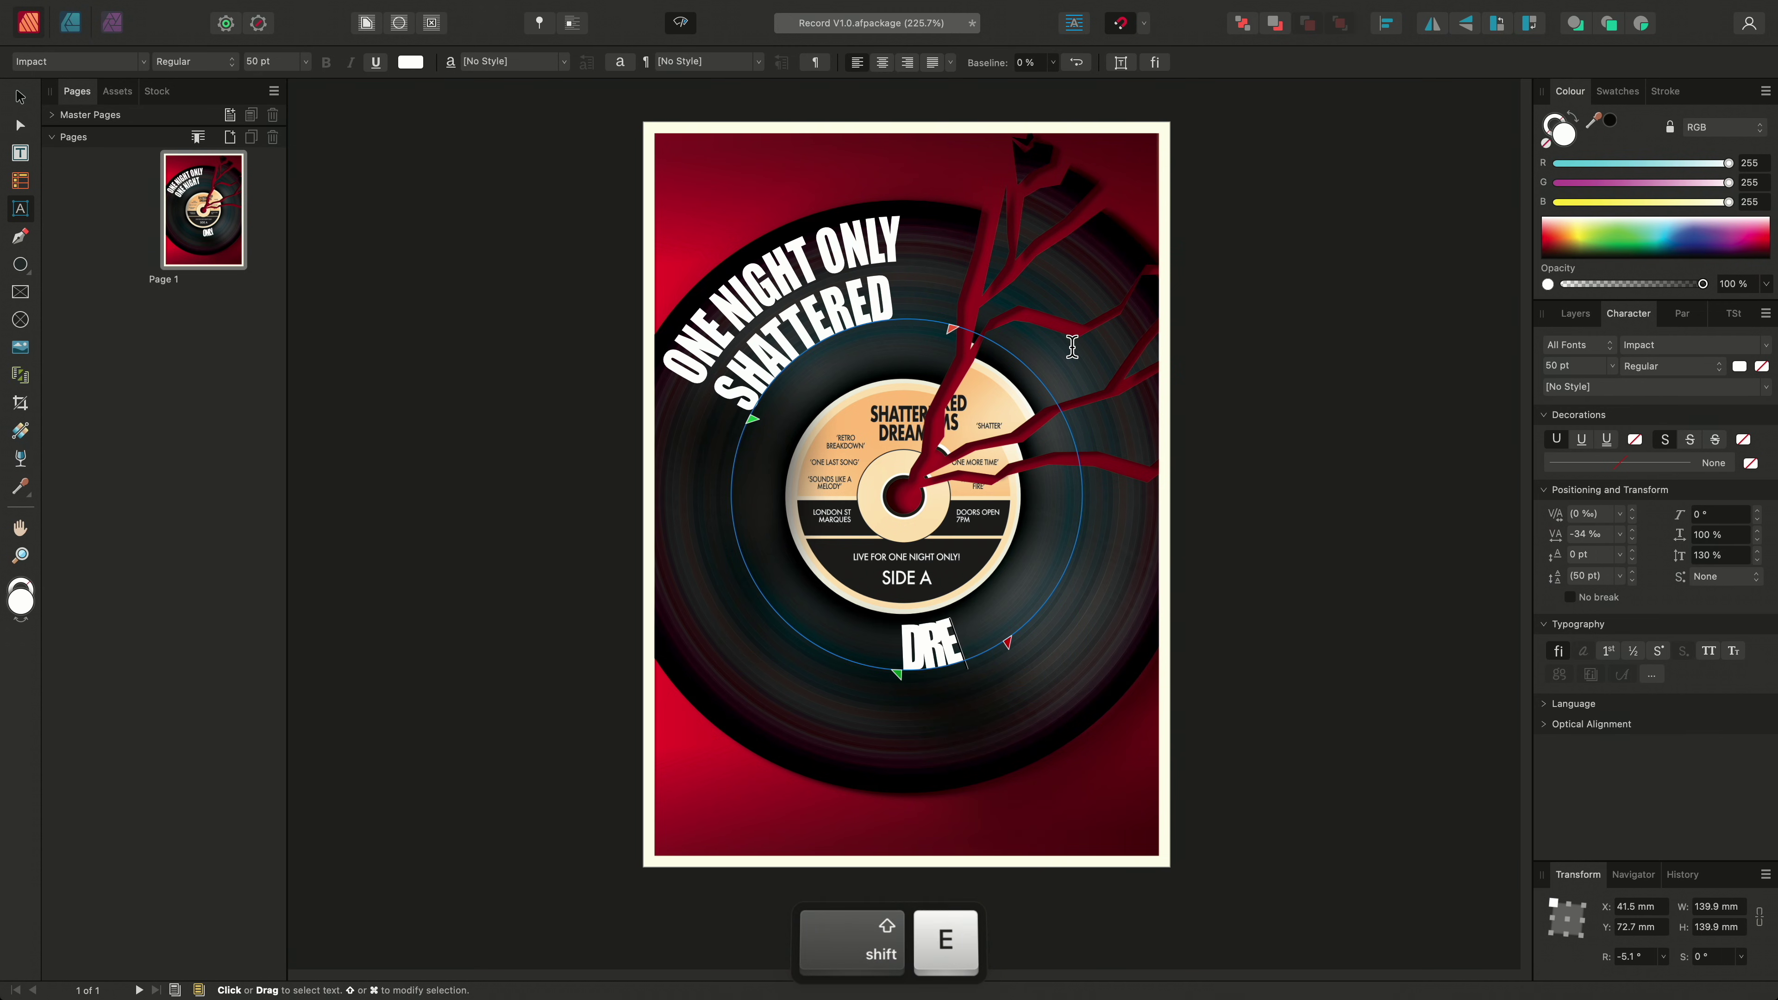
key(Escape)
Set the inner ring to 30 pt and add a further copy shrunk to about 105 mm.
key(super+a)
click(1587, 367)
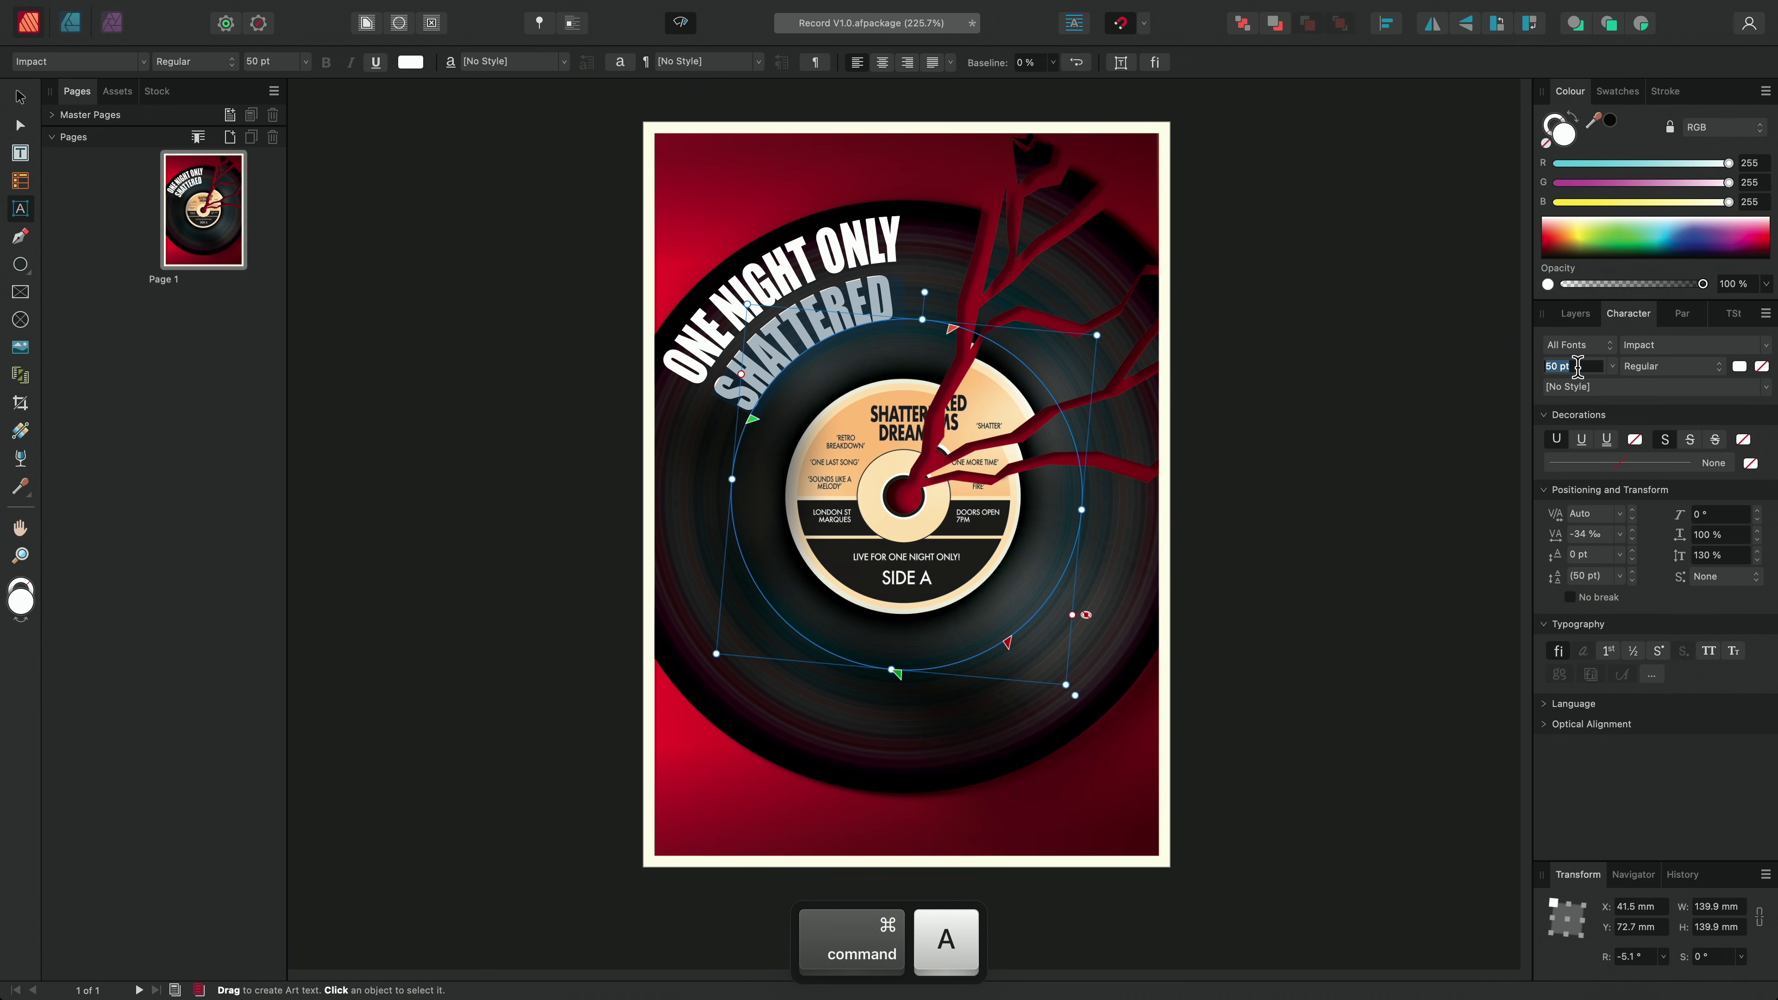
text(30)
key(Return)
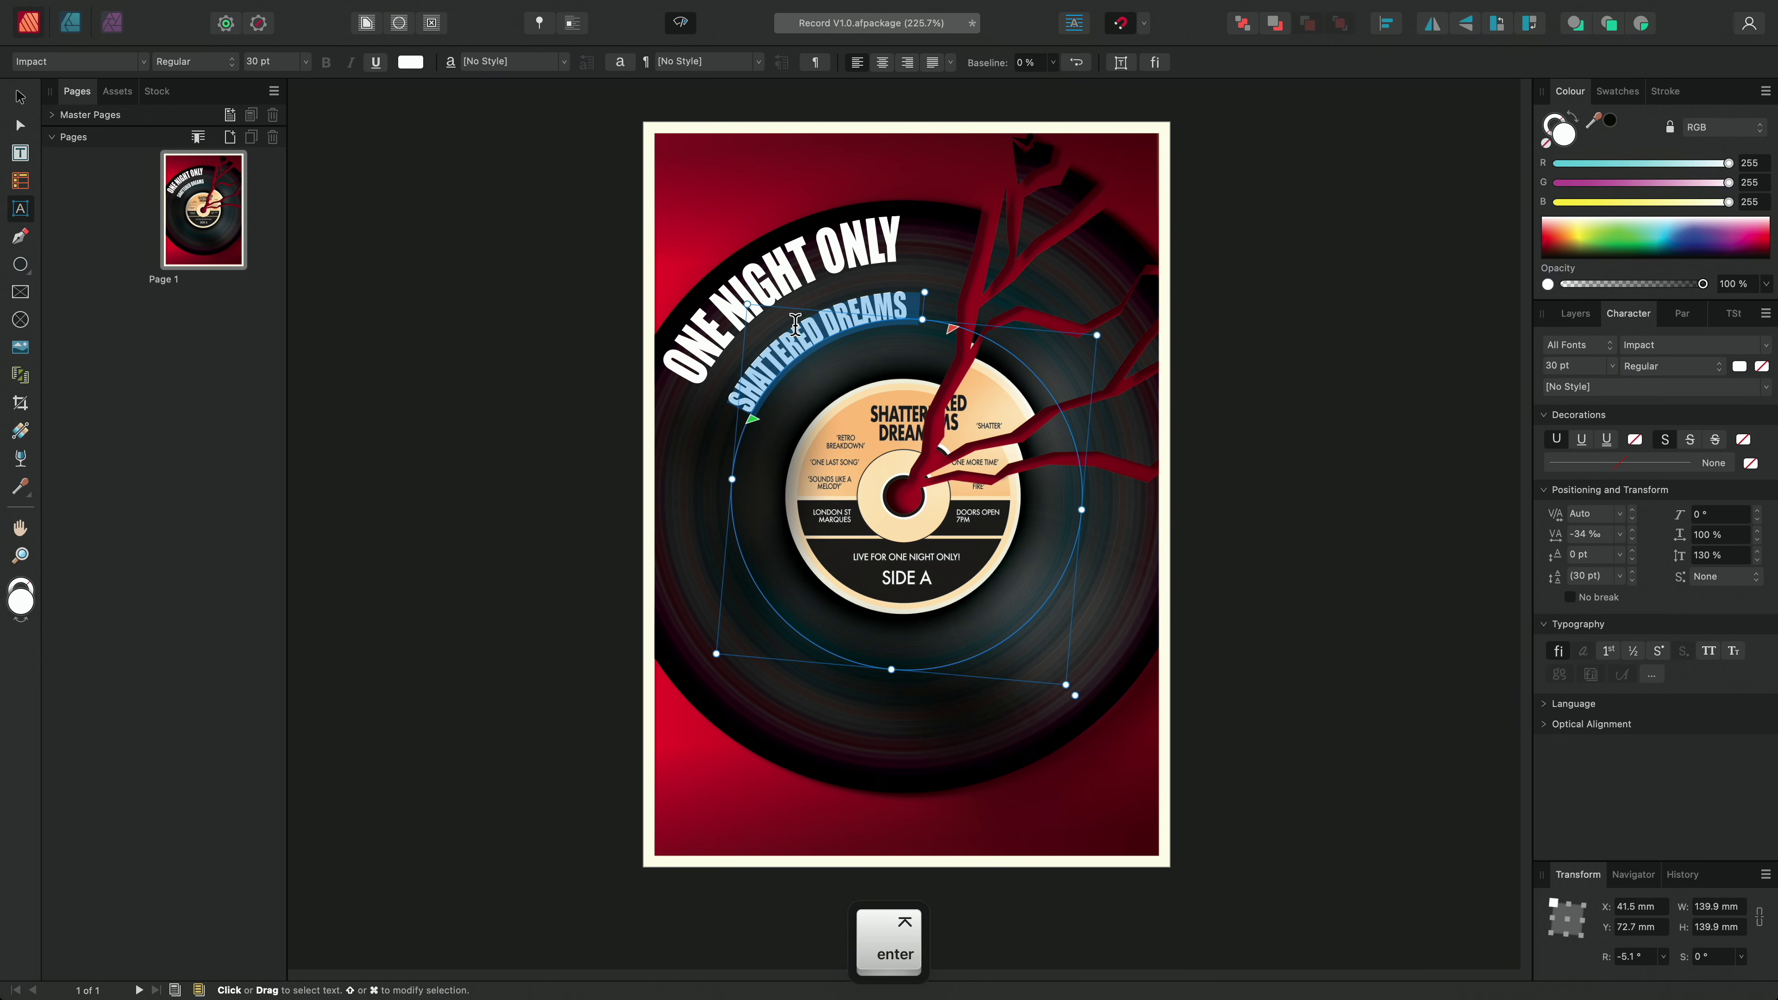
key(super)
key(super+j)
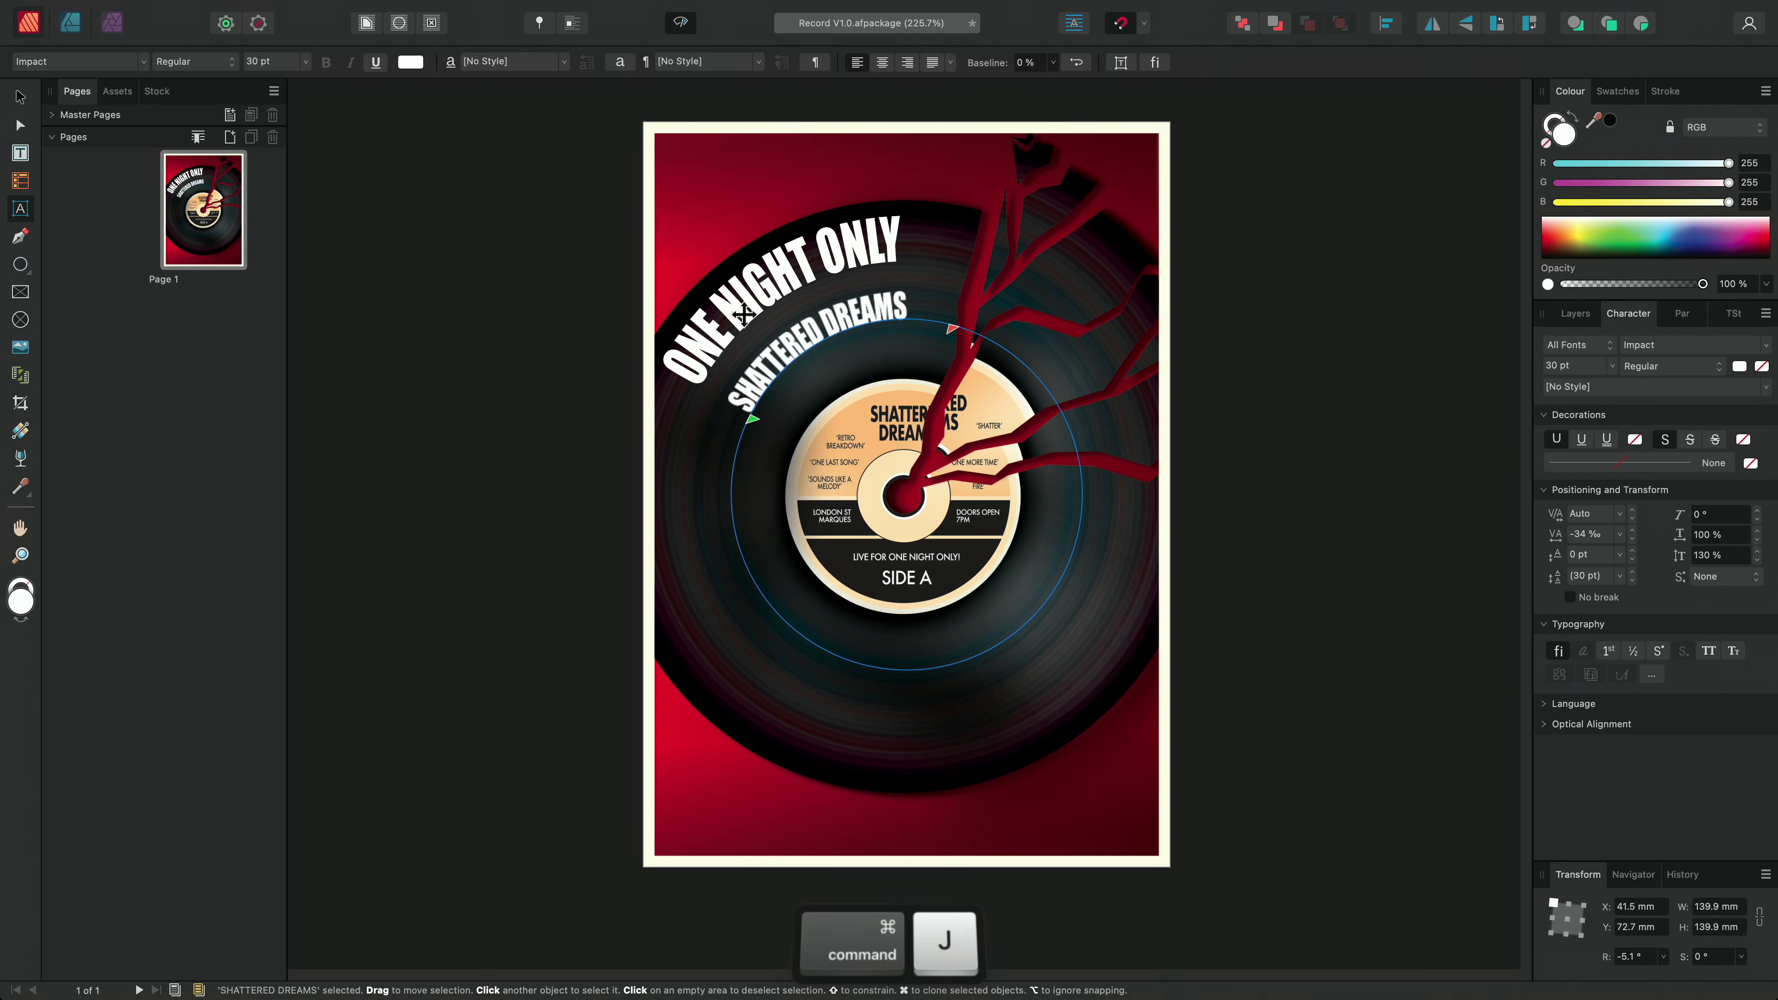
drag(744, 314, 789, 351)
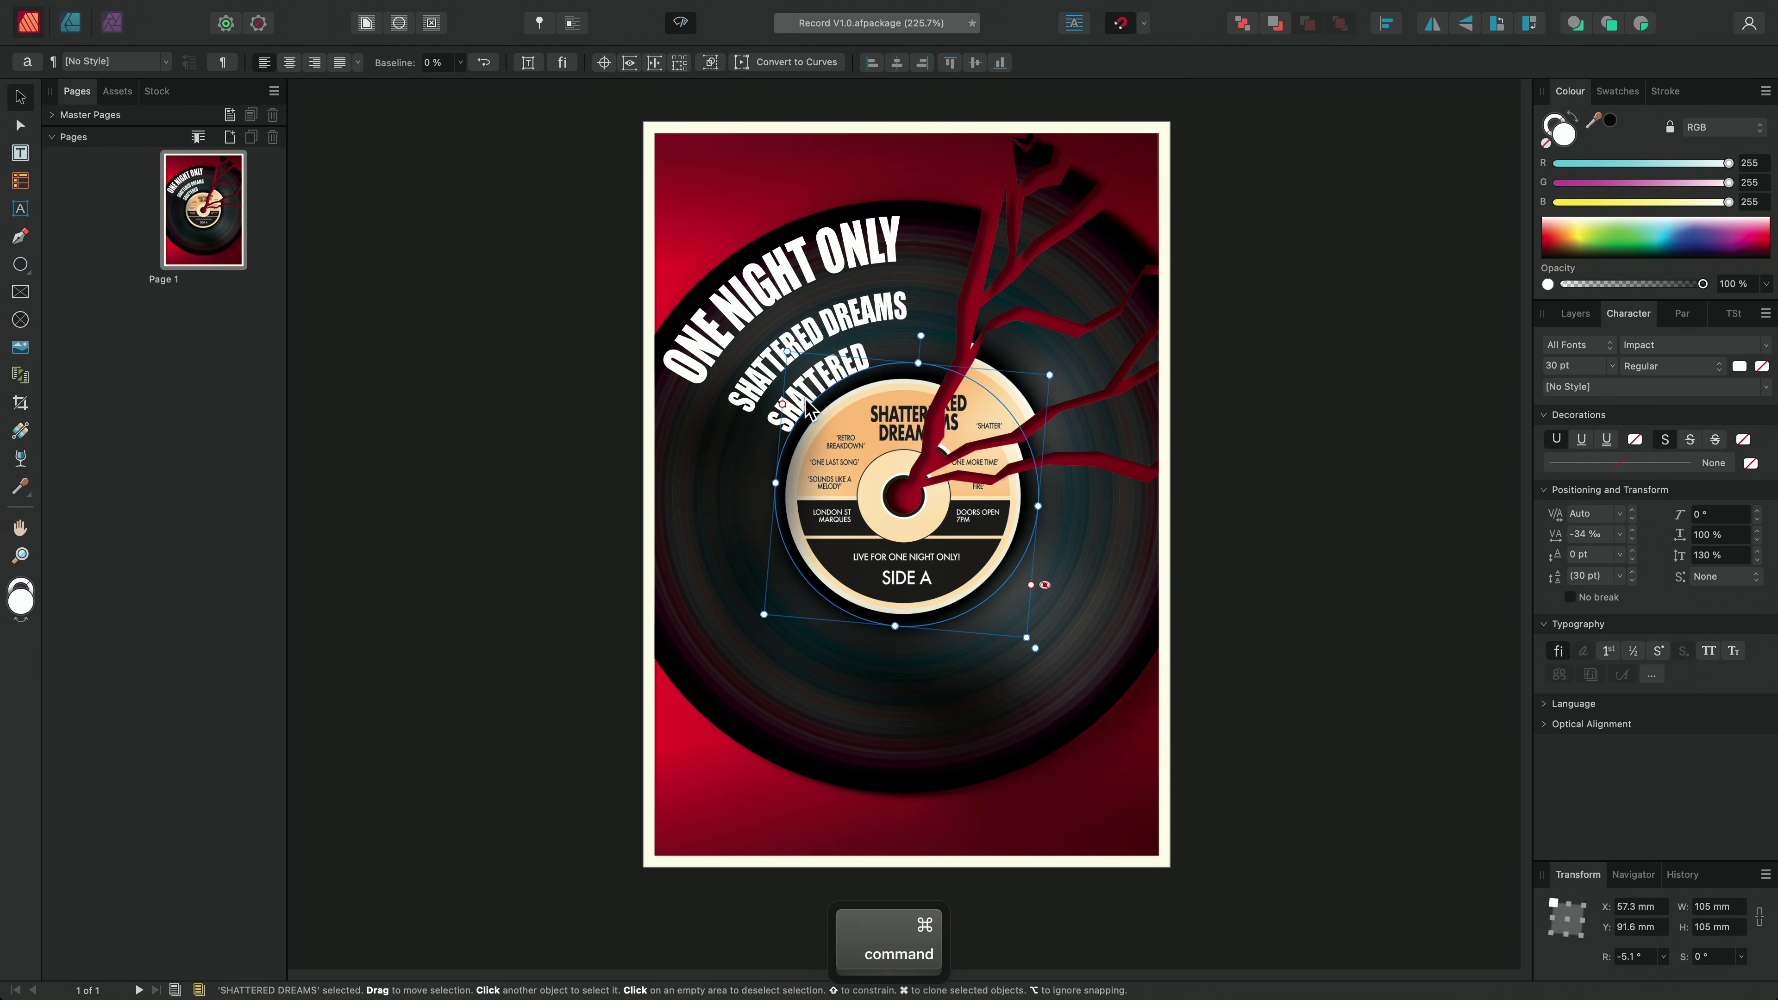
Retype the smallest ring as 'LONDON ST MARQUES' and set it to 22 pt.
double_click(806, 398)
key(super+a)
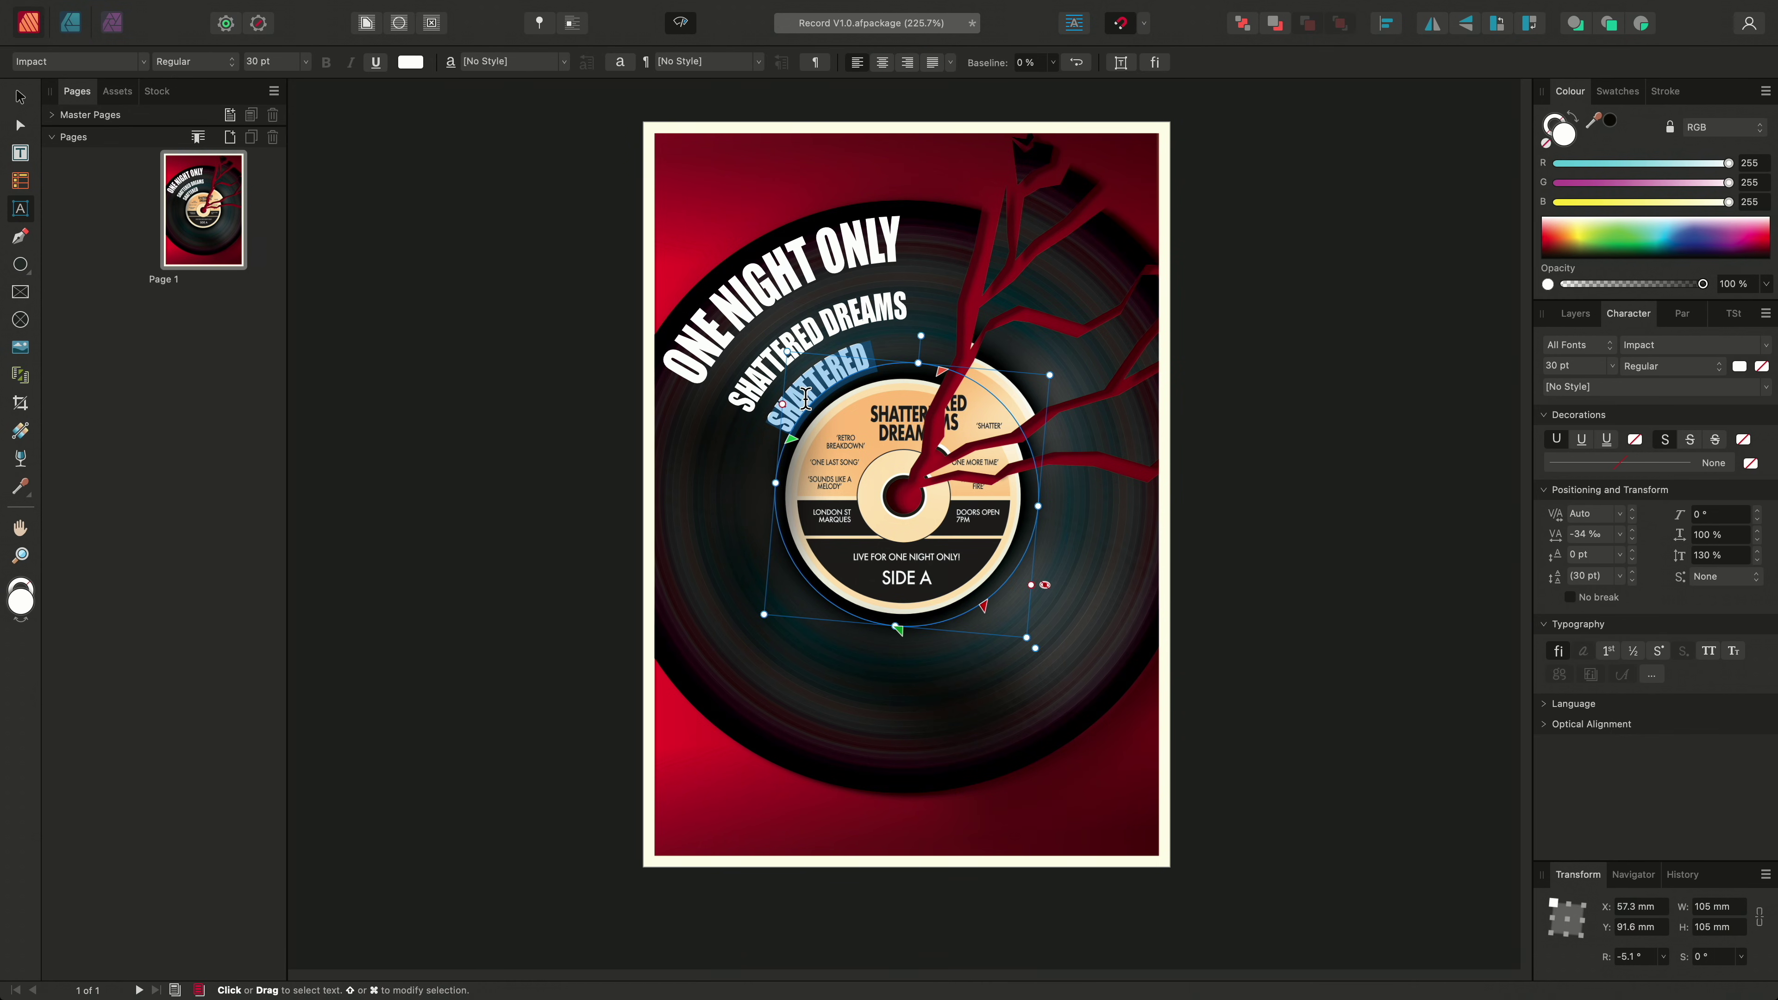
text(LONDON ST MARQ)
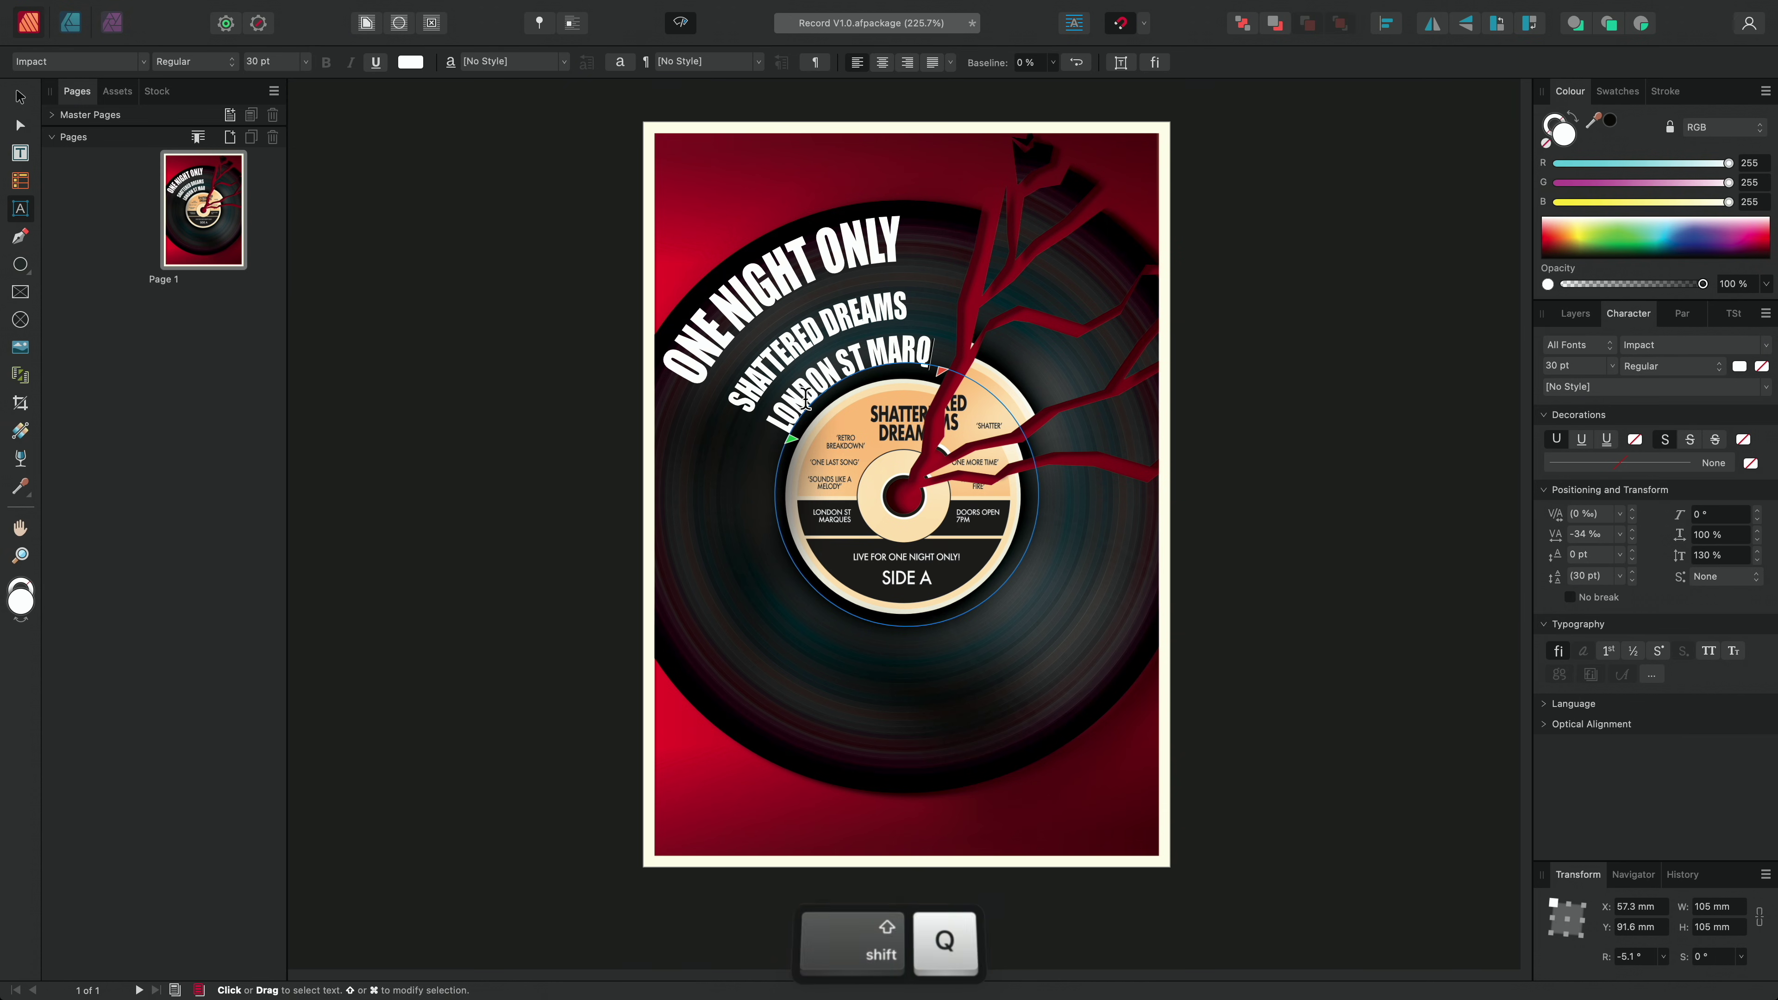
key(BackSpace)
key(BackSpace)
key(BackSpace)
key(BackSpace)
key(super+a)
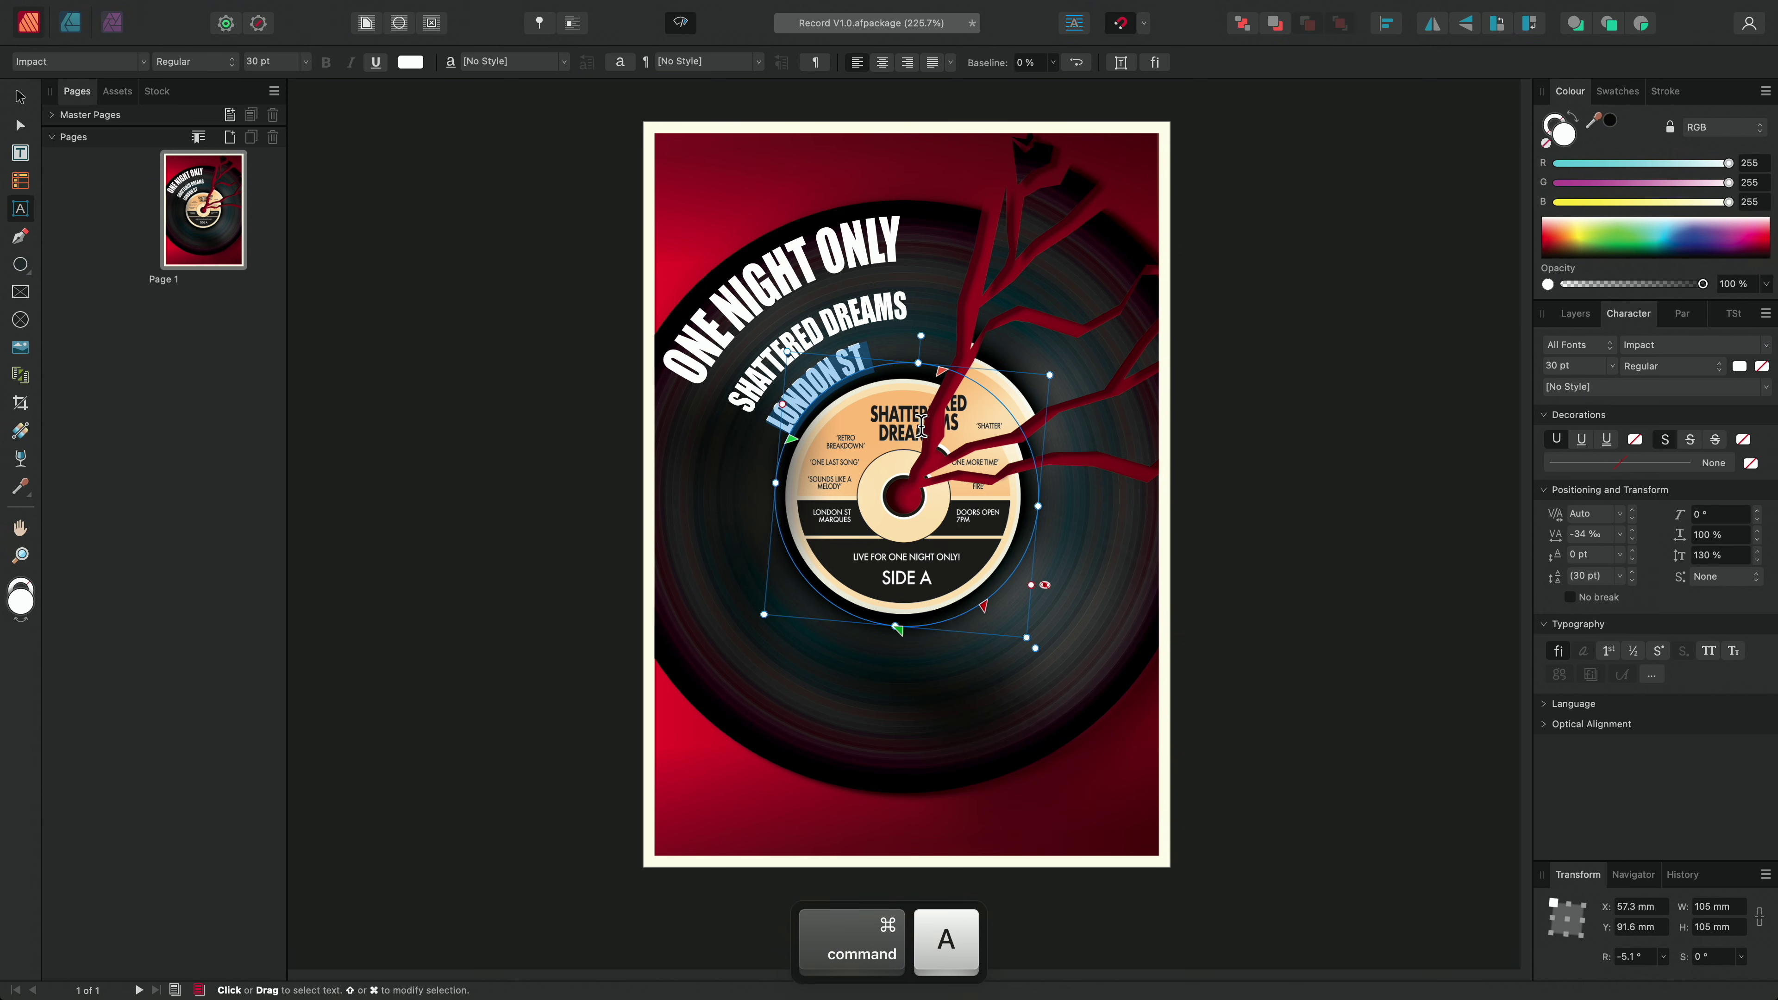
click(1566, 366)
text(22)
key(Return)
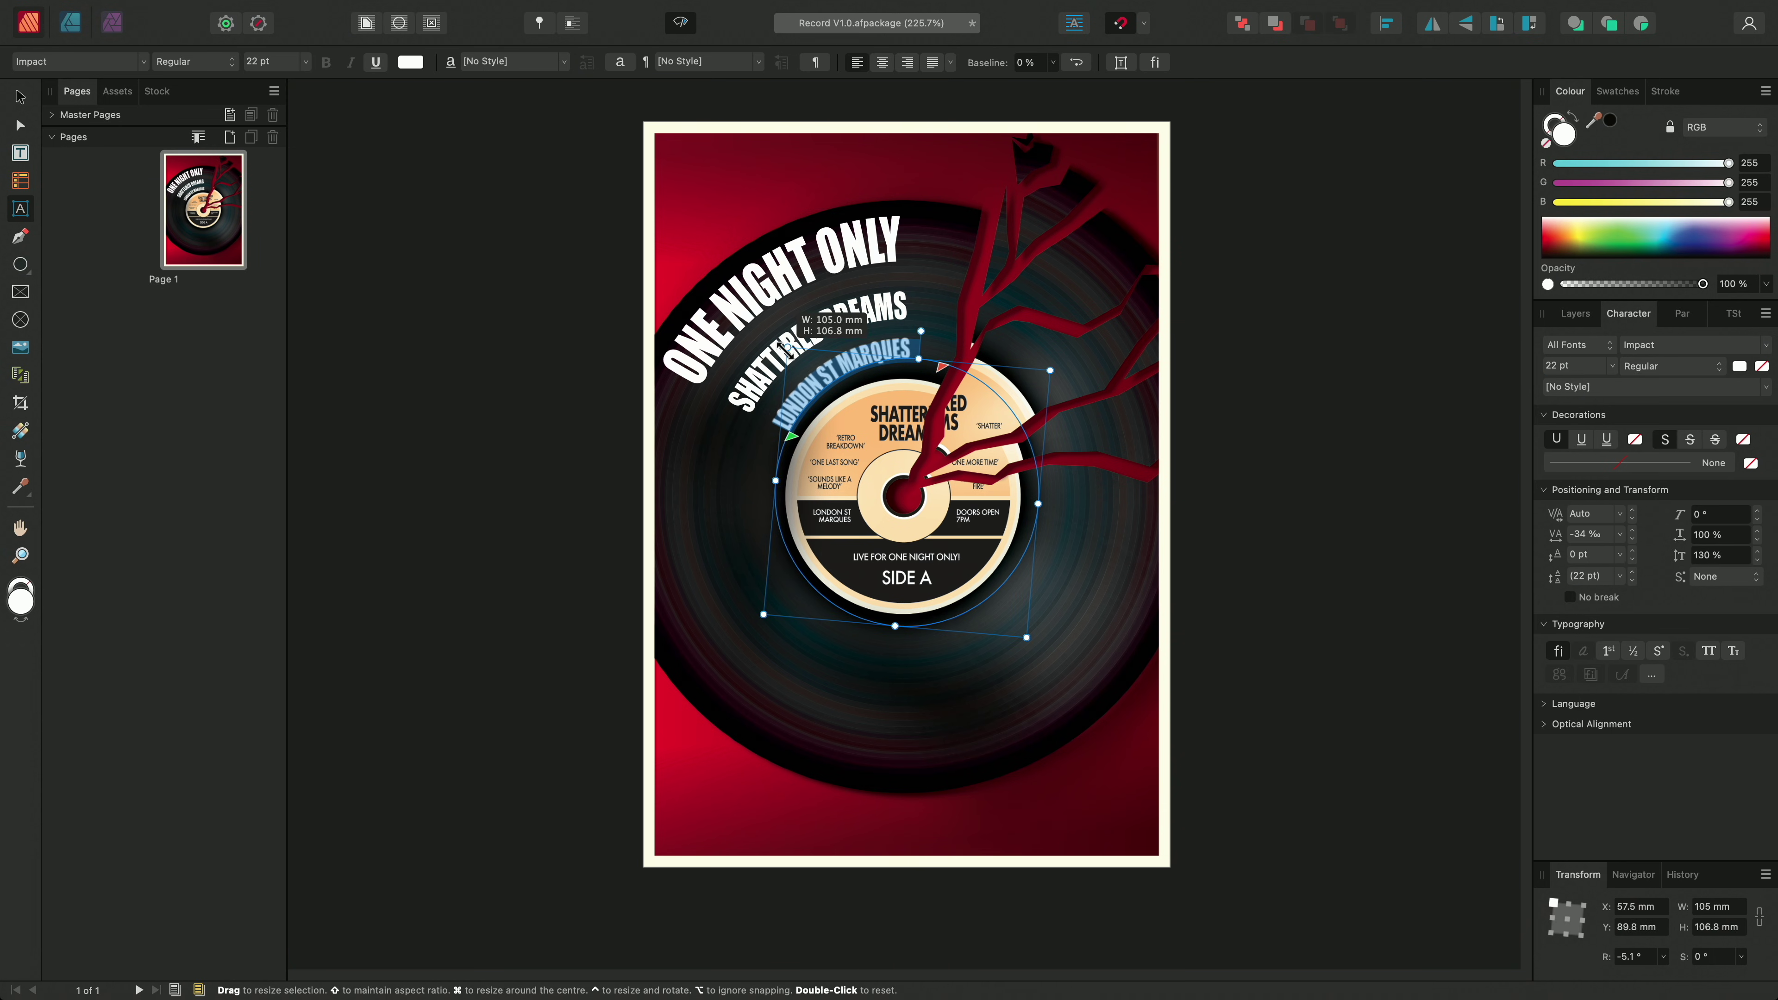
Slightly enlarge the title rings, then duplicate all three and rotate the copy 172° to the lower right.
drag(785, 347, 743, 298)
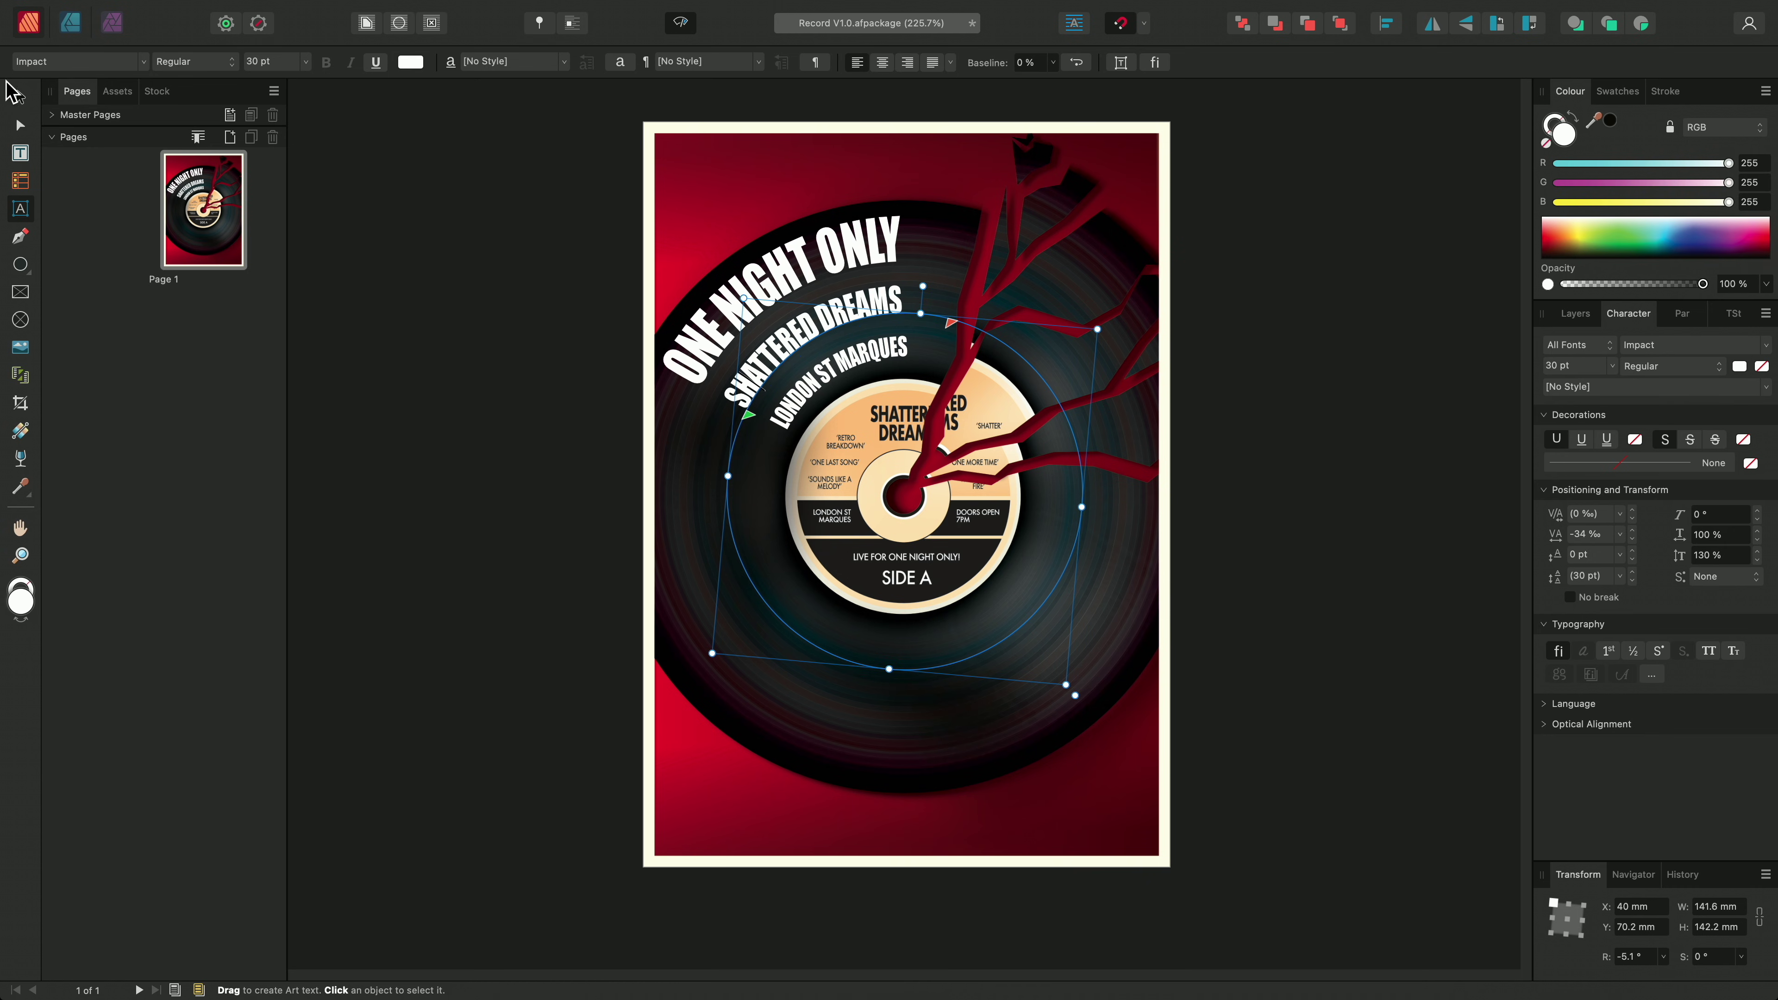
click(10, 88)
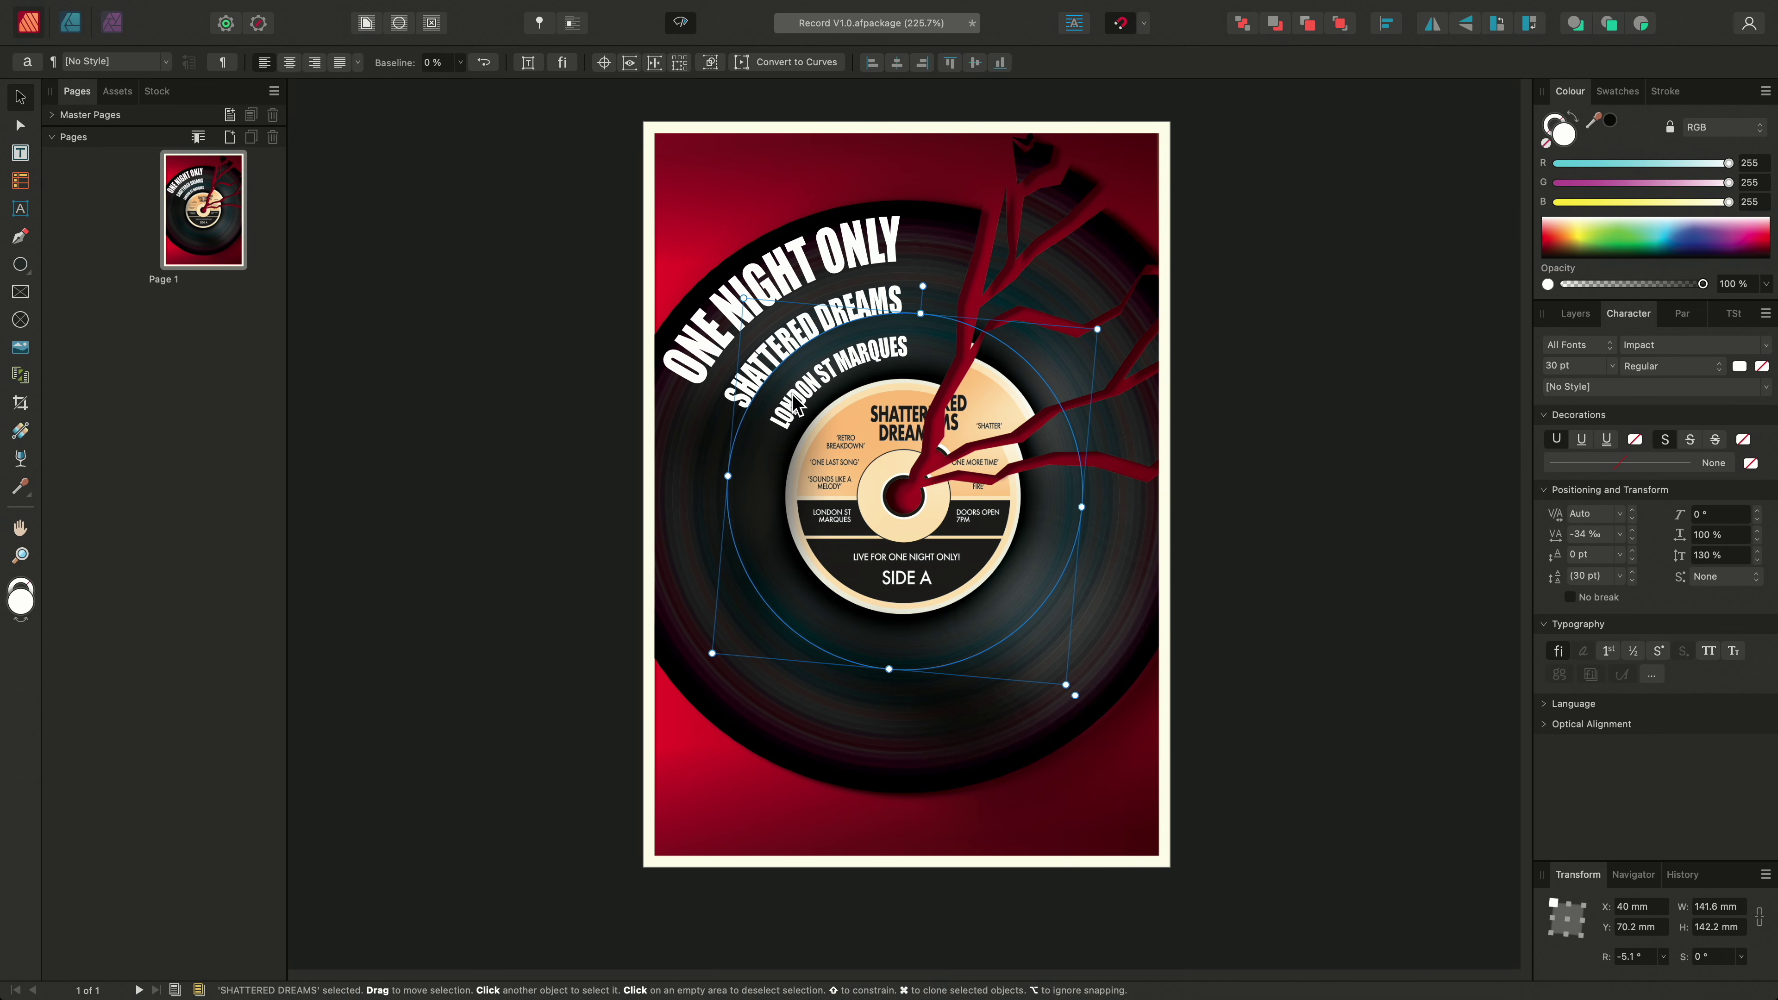
shift+click(804, 410)
shift+click(702, 343)
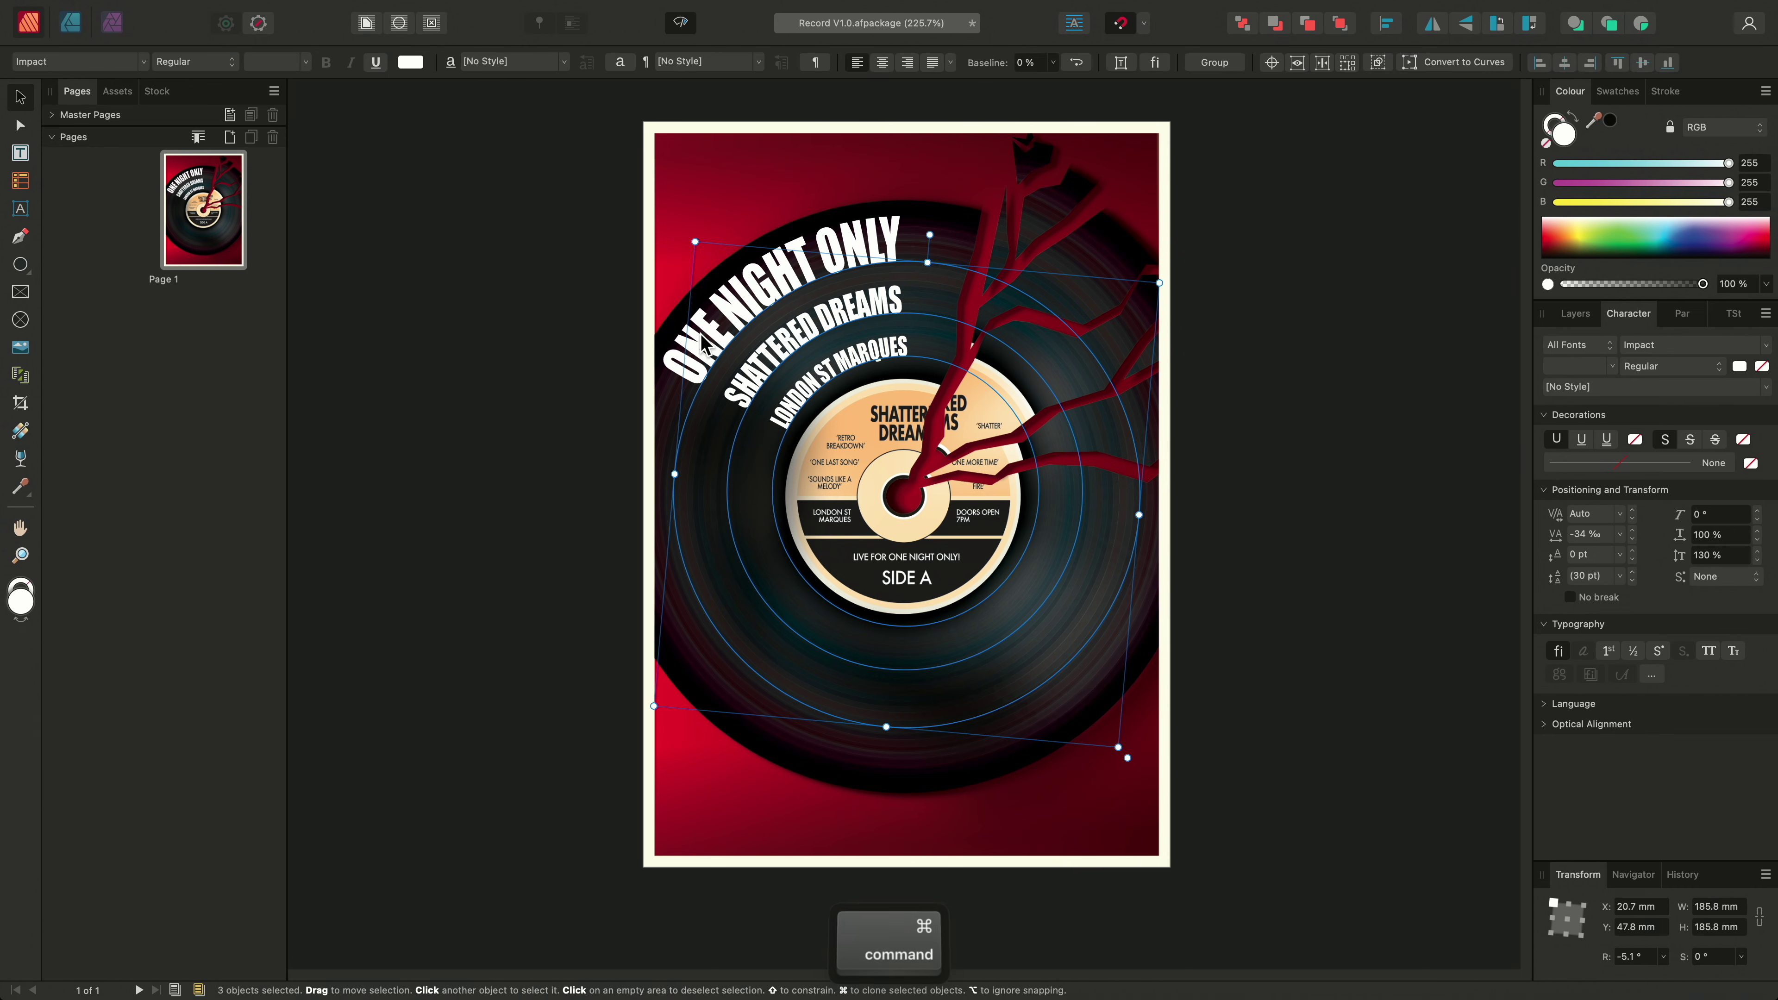
key(super+j)
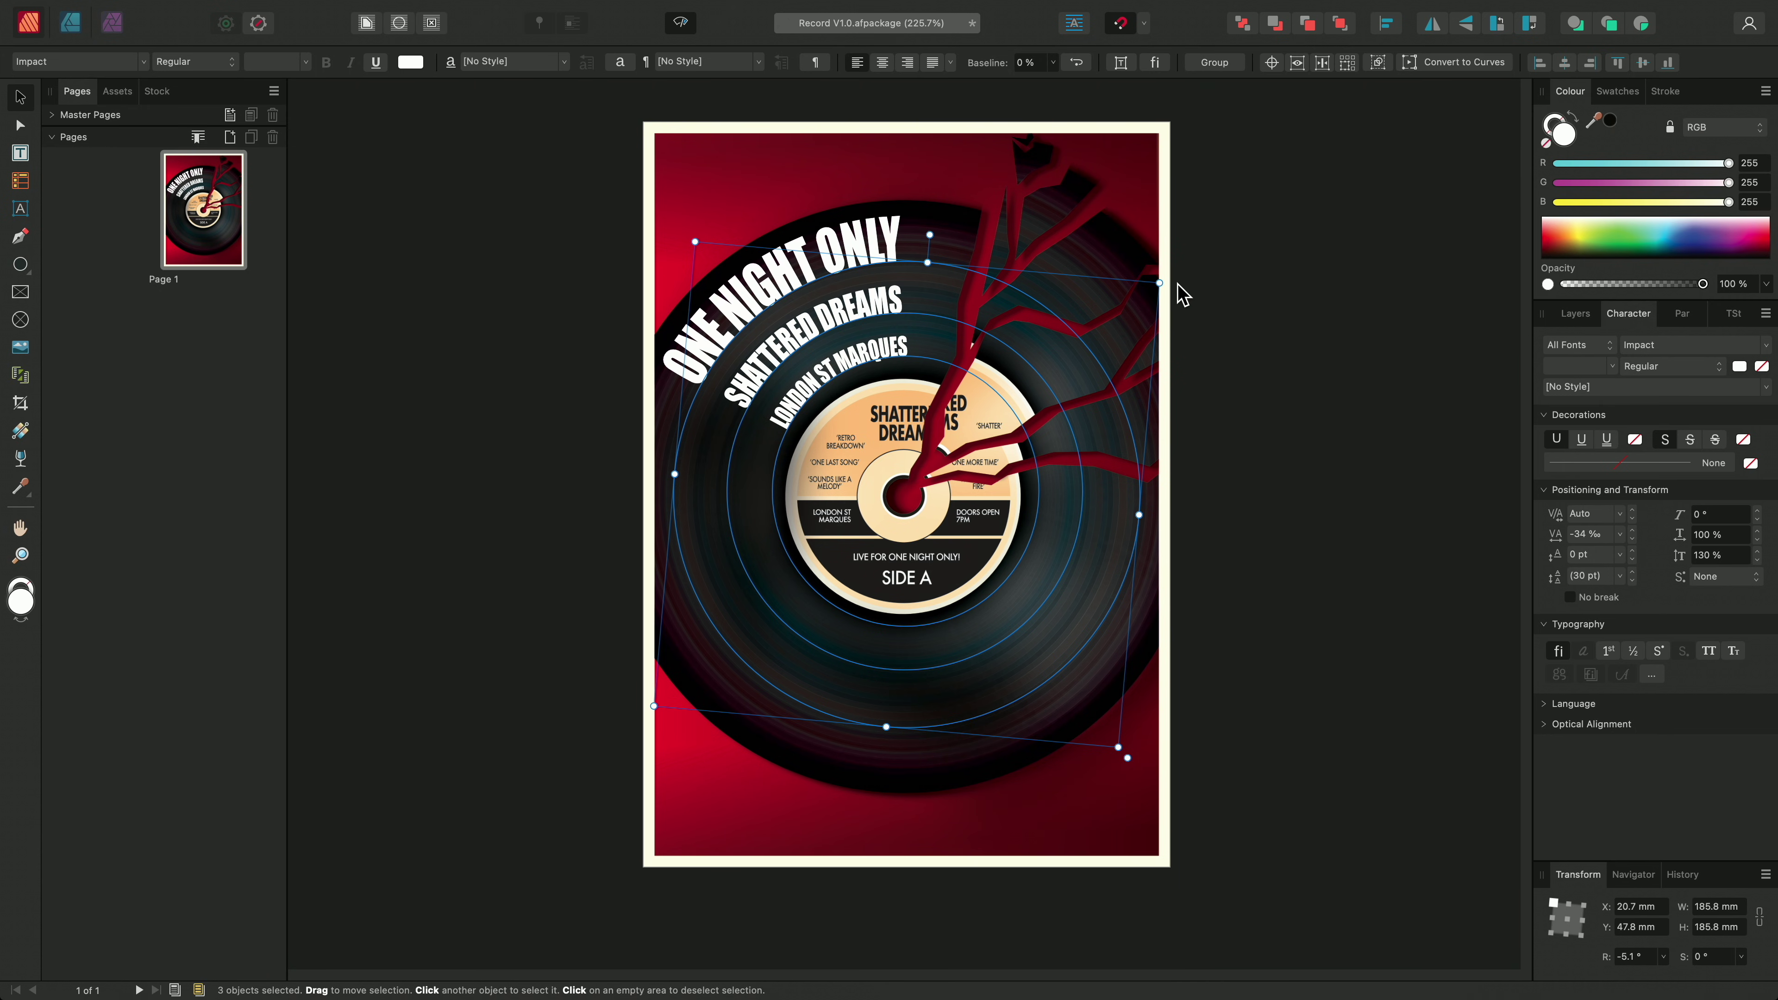
drag(1162, 282, 756, 615)
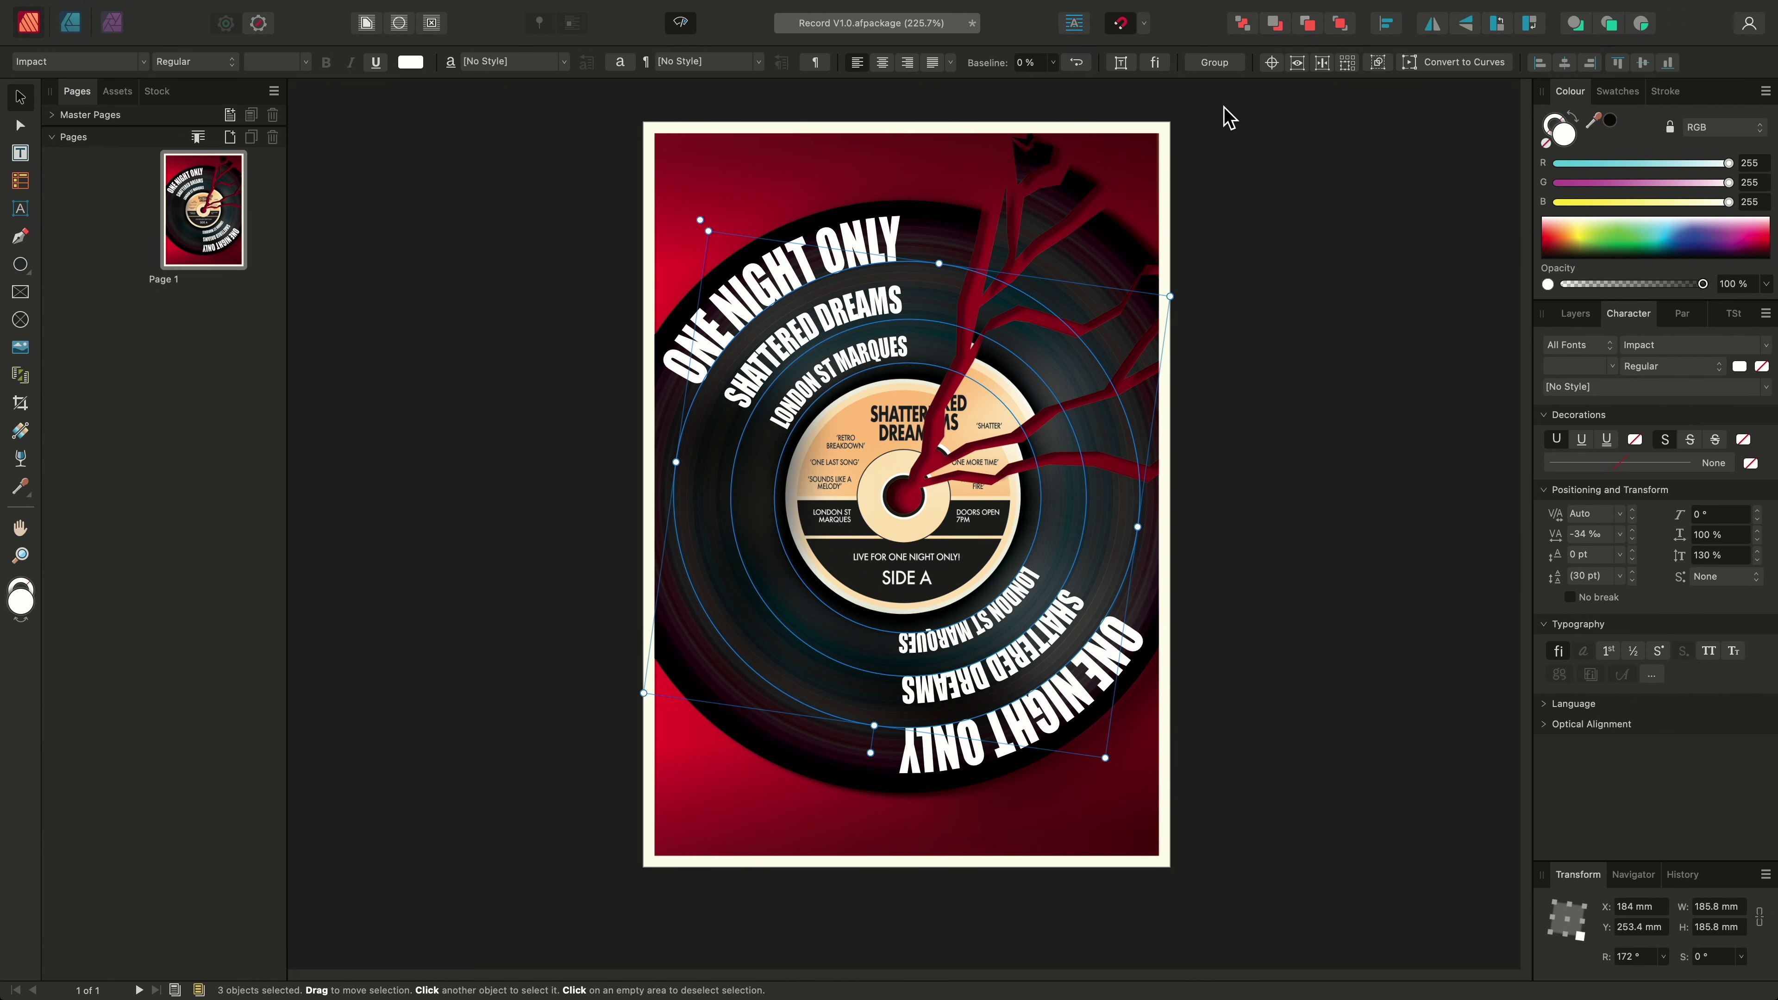
Reverse the copied text paths, rotate them to -107.5°, and enlarge them slightly.
click(1076, 64)
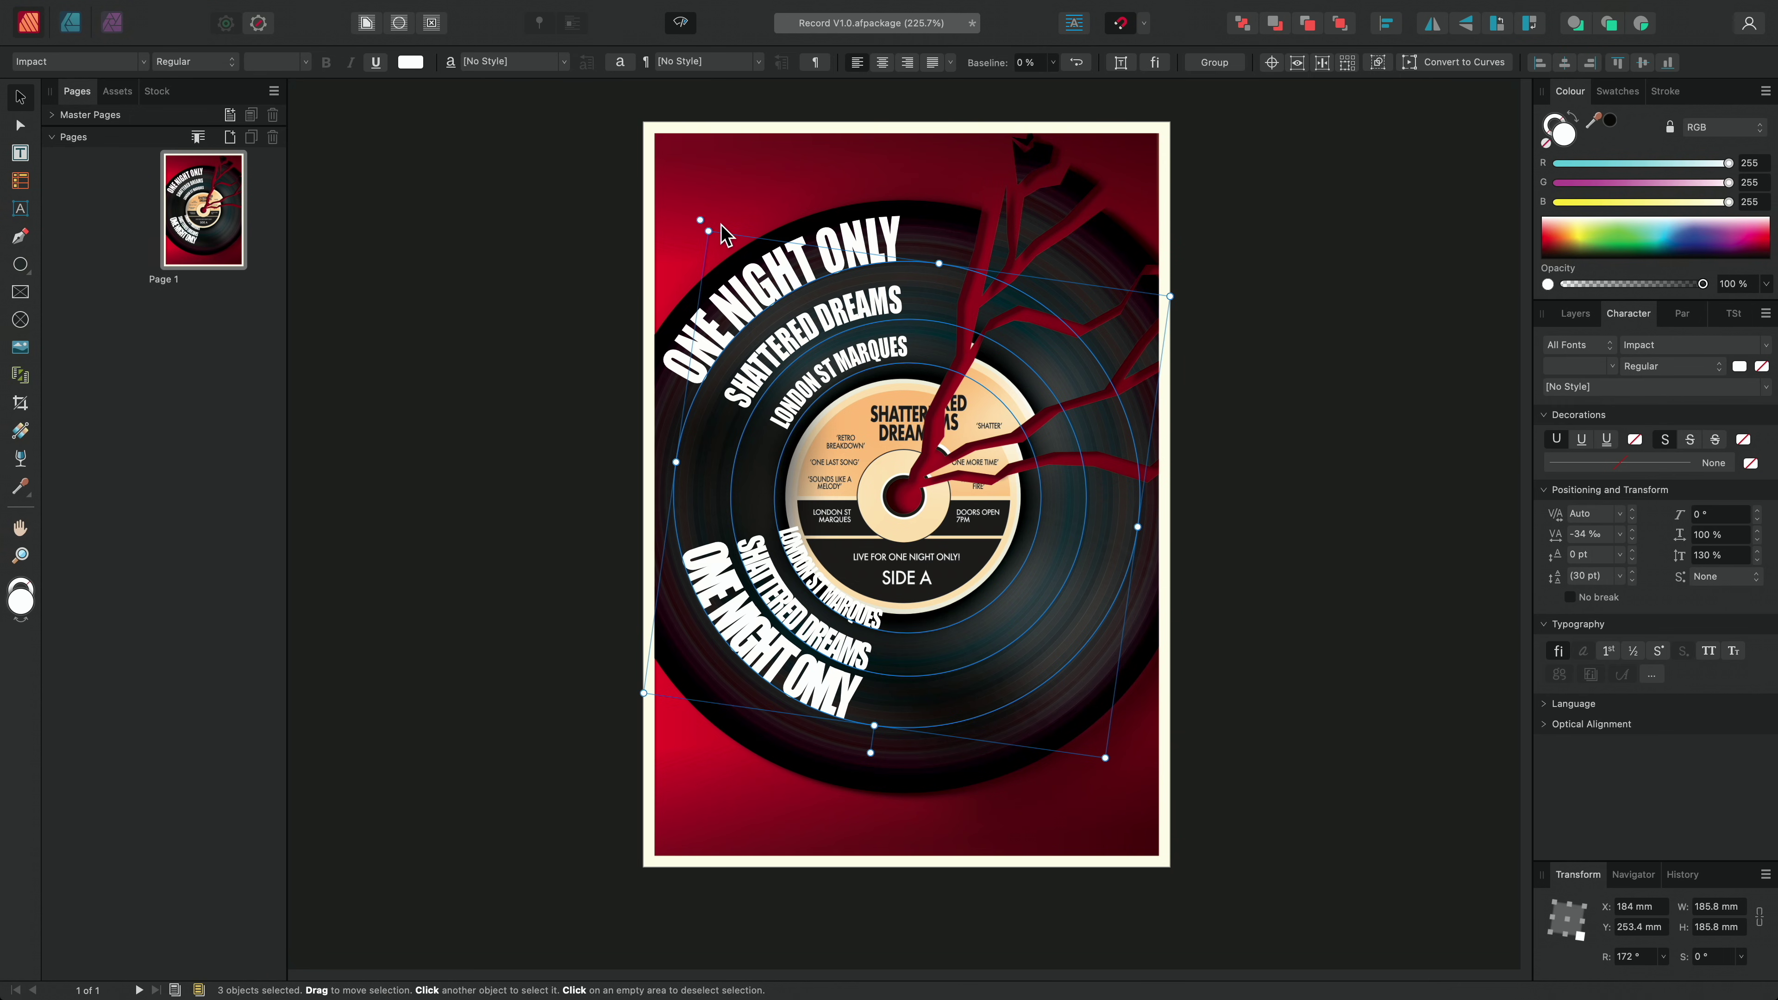
drag(1183, 303, 812, 248)
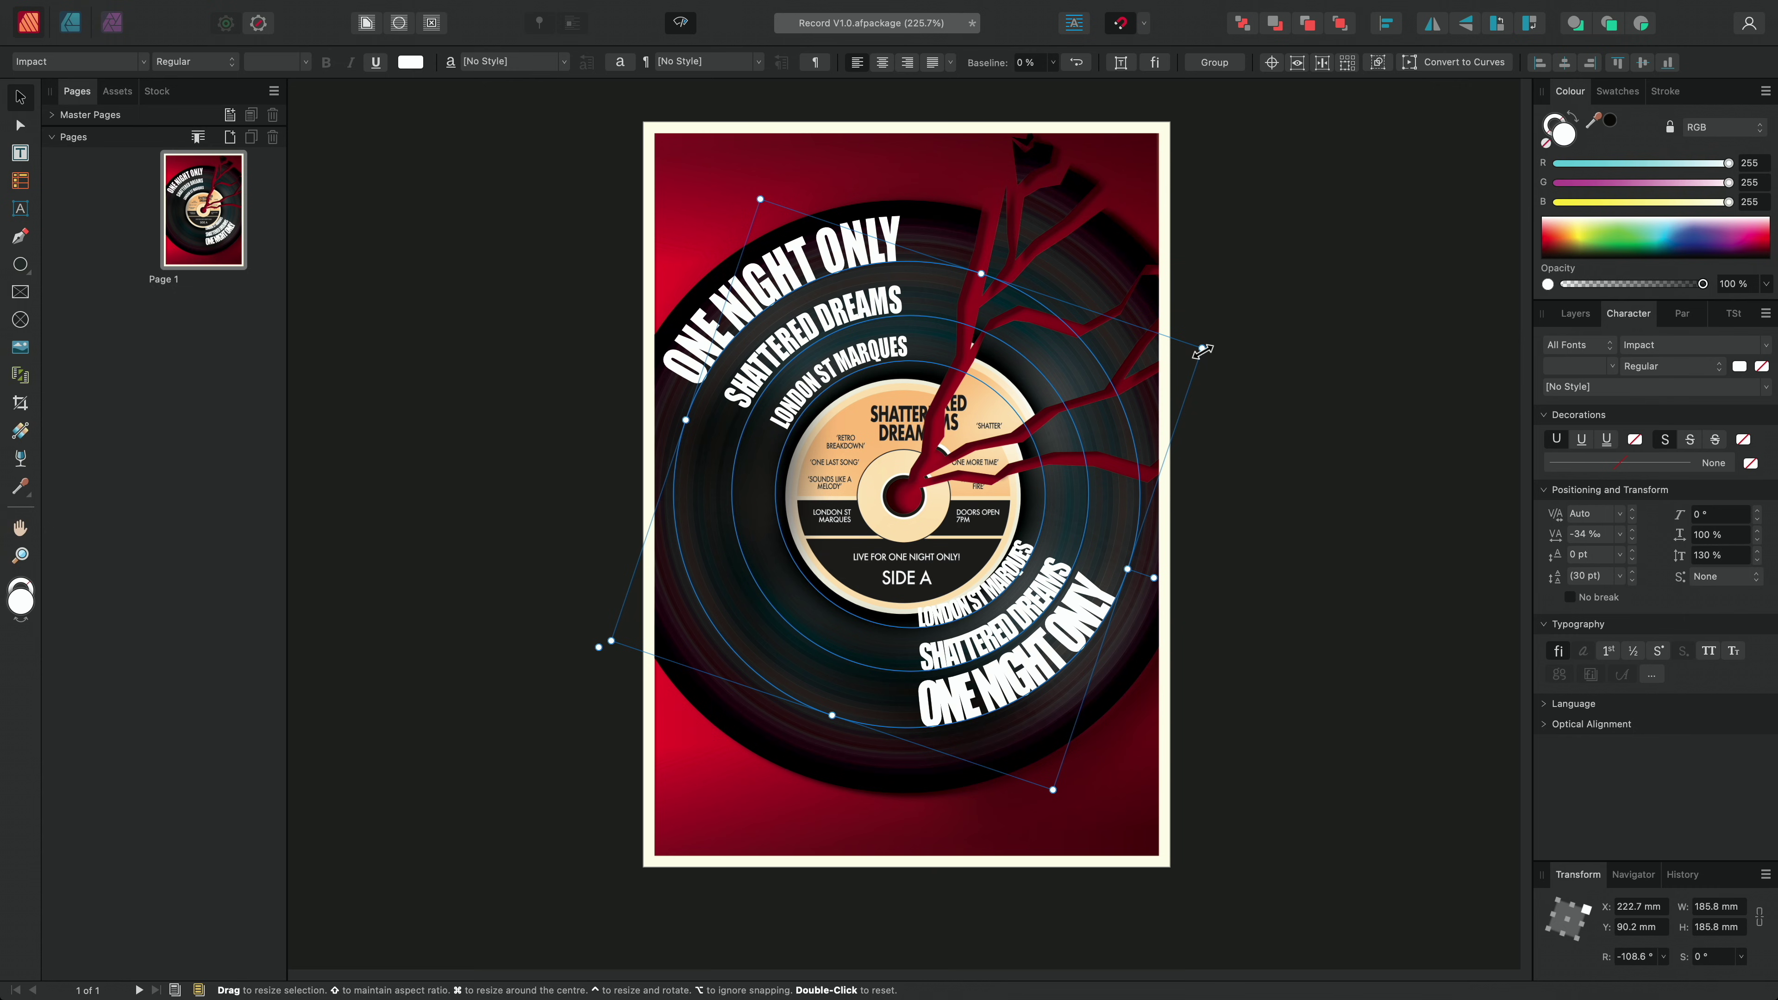
mouse_move(1201, 348)
mouse_down()
mouse_move(1242, 342)
mouse_move(1227, 326)
mouse_up()
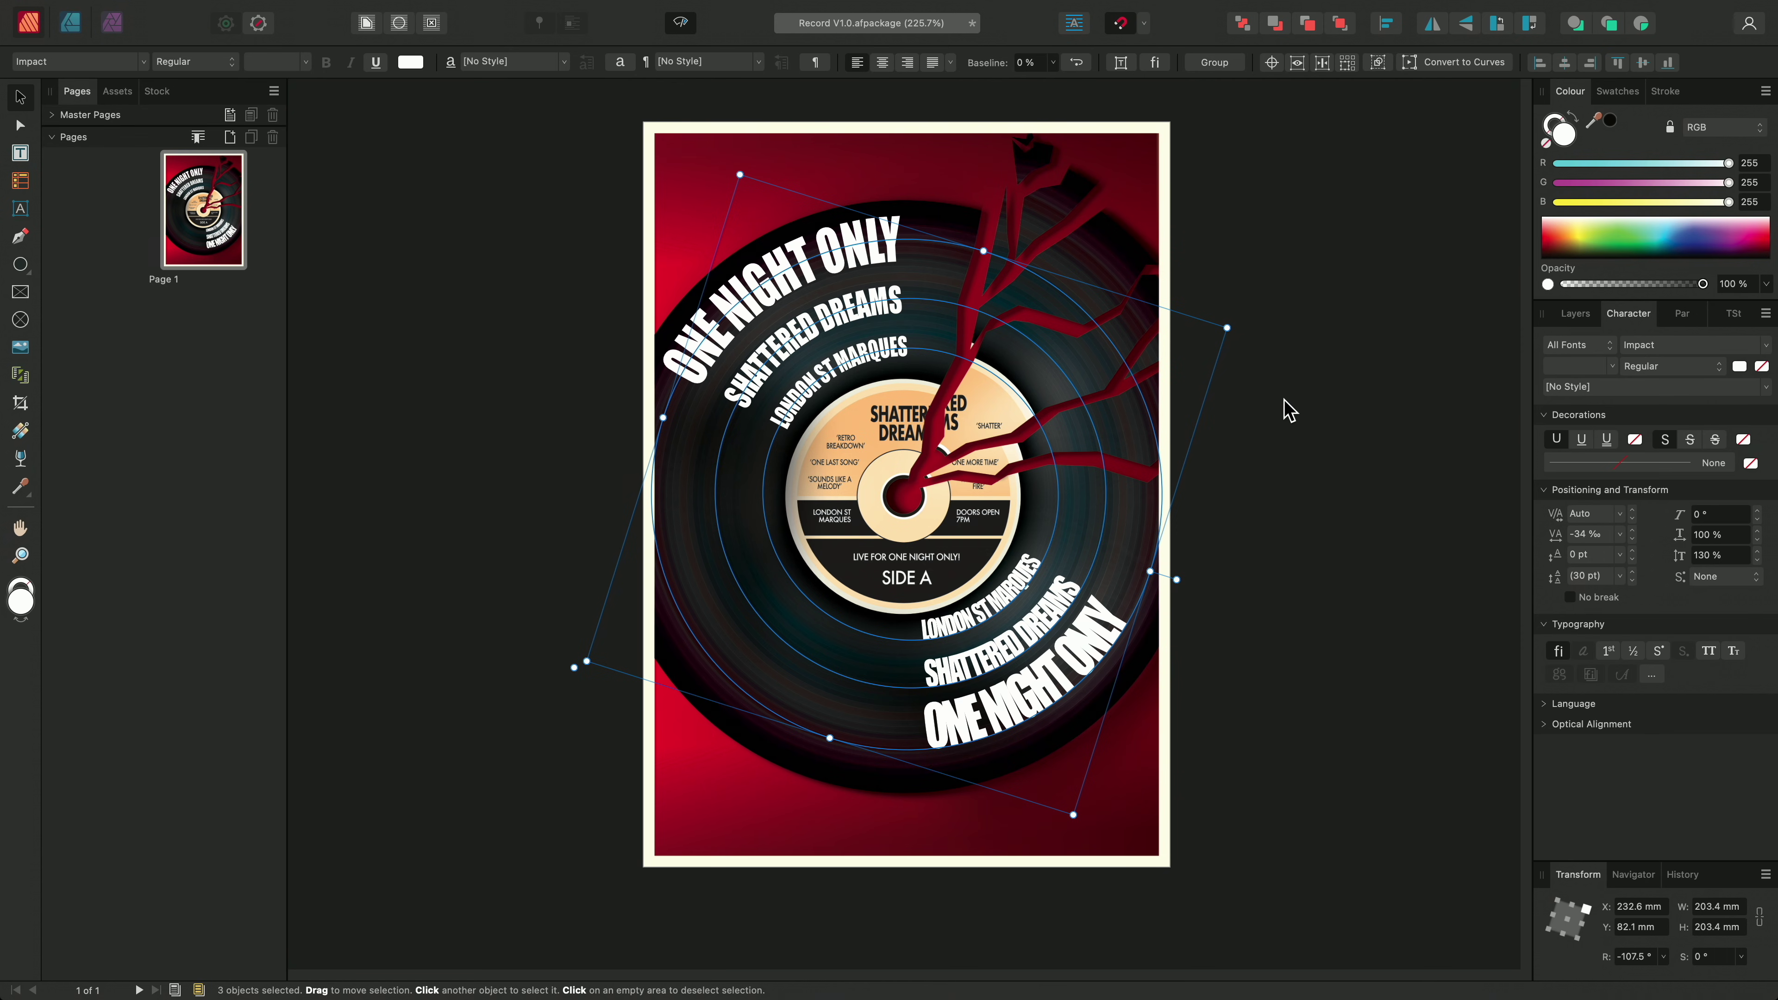
Raise the lower titles' tracking step by step to 41 ‰.
click(1633, 531)
click(1632, 531)
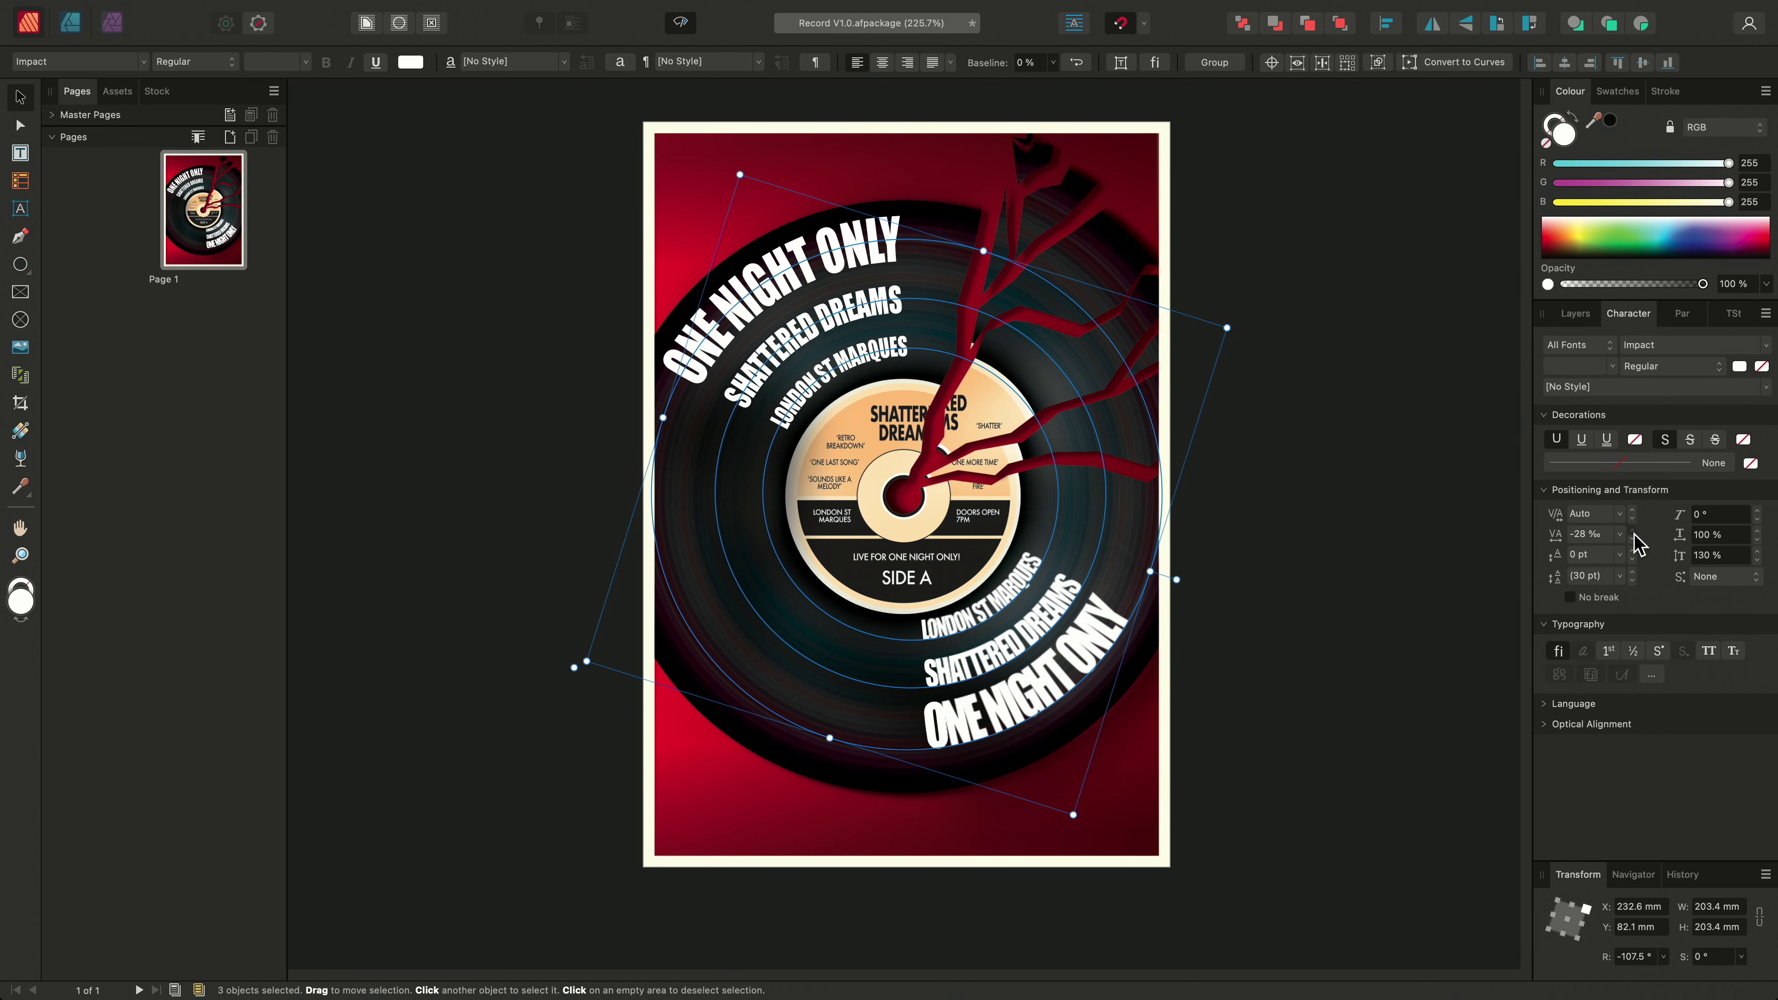
click(1632, 531)
click(1633, 532)
click(1633, 531)
click(1632, 531)
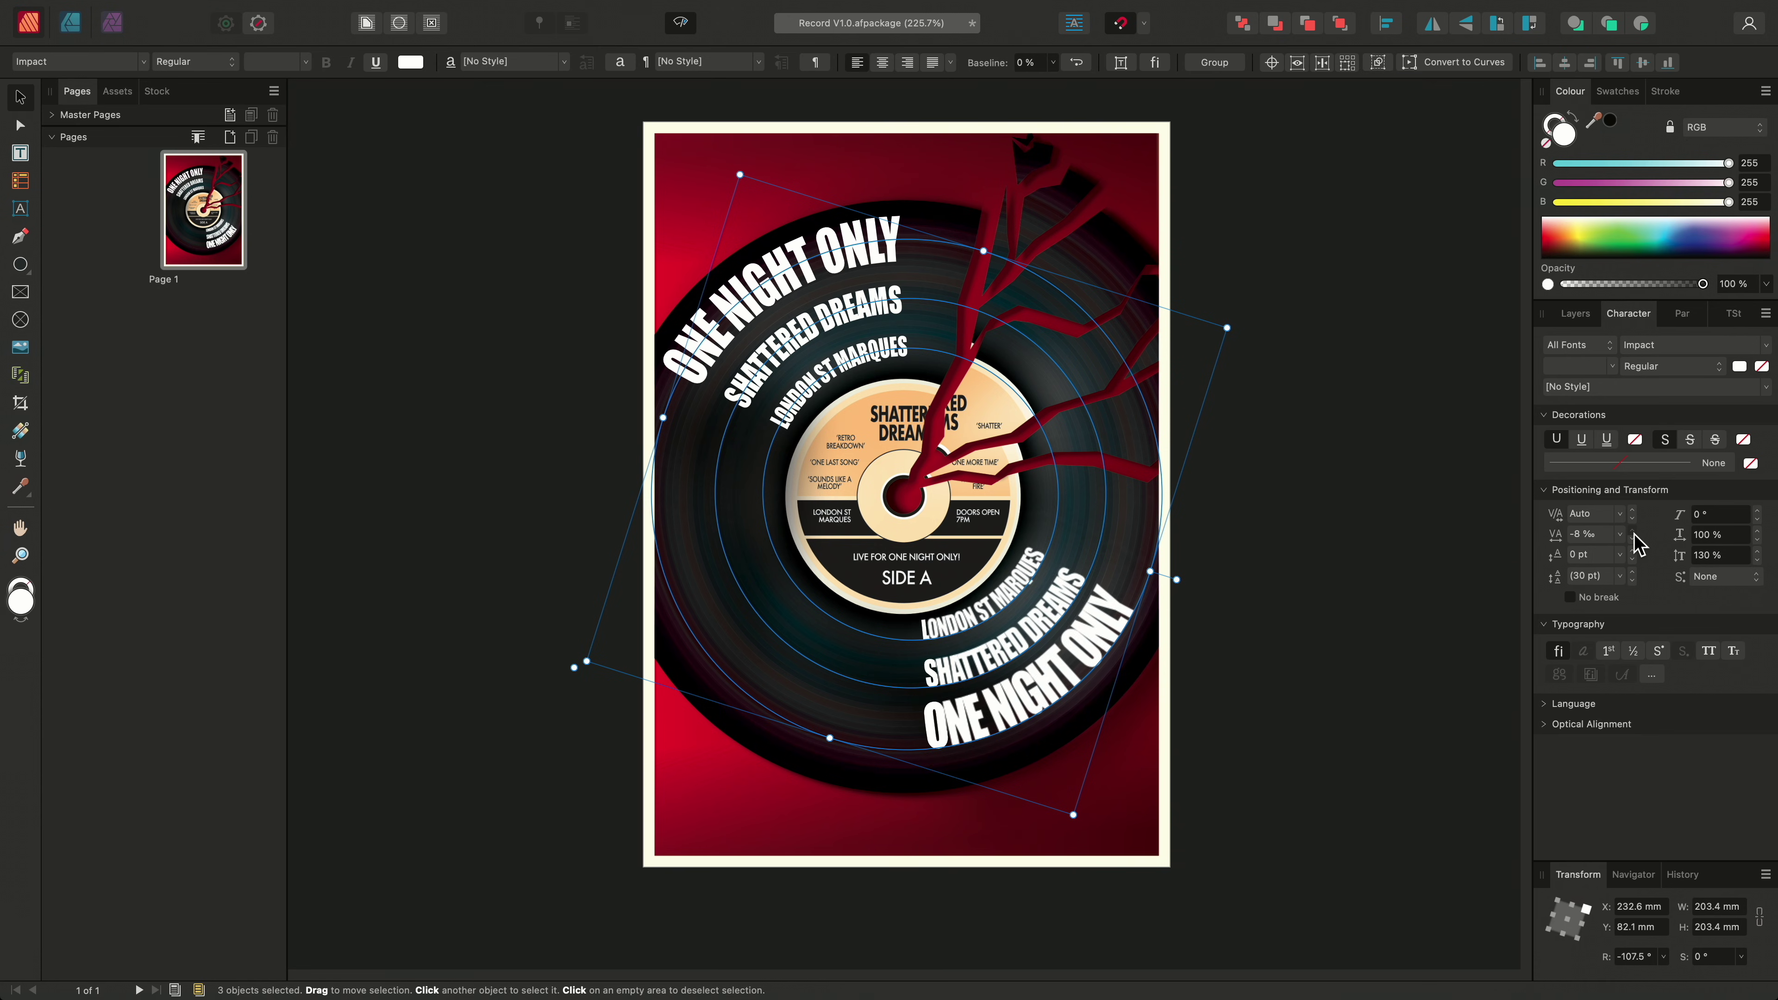
click(1632, 531)
click(1633, 531)
click(1633, 531)
click(1632, 531)
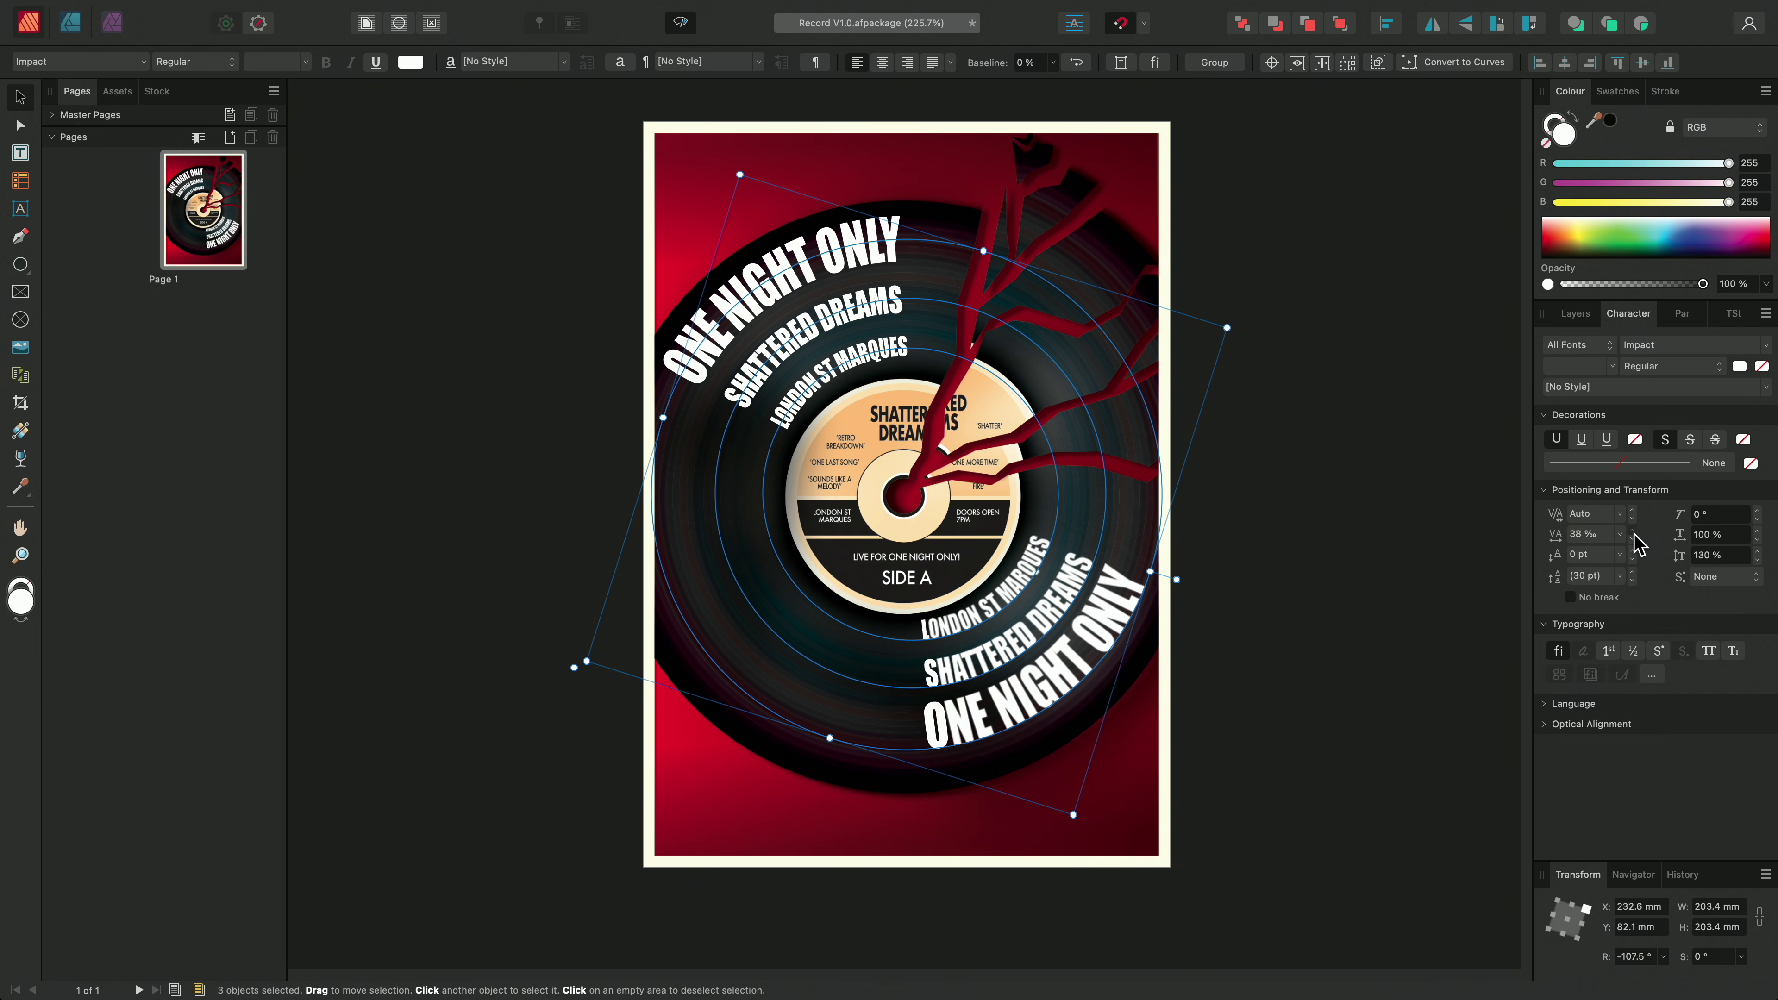
click(1633, 531)
Draw a 46.1 mm two-node line below the record and bend it into a shallow curve.
click(1383, 685)
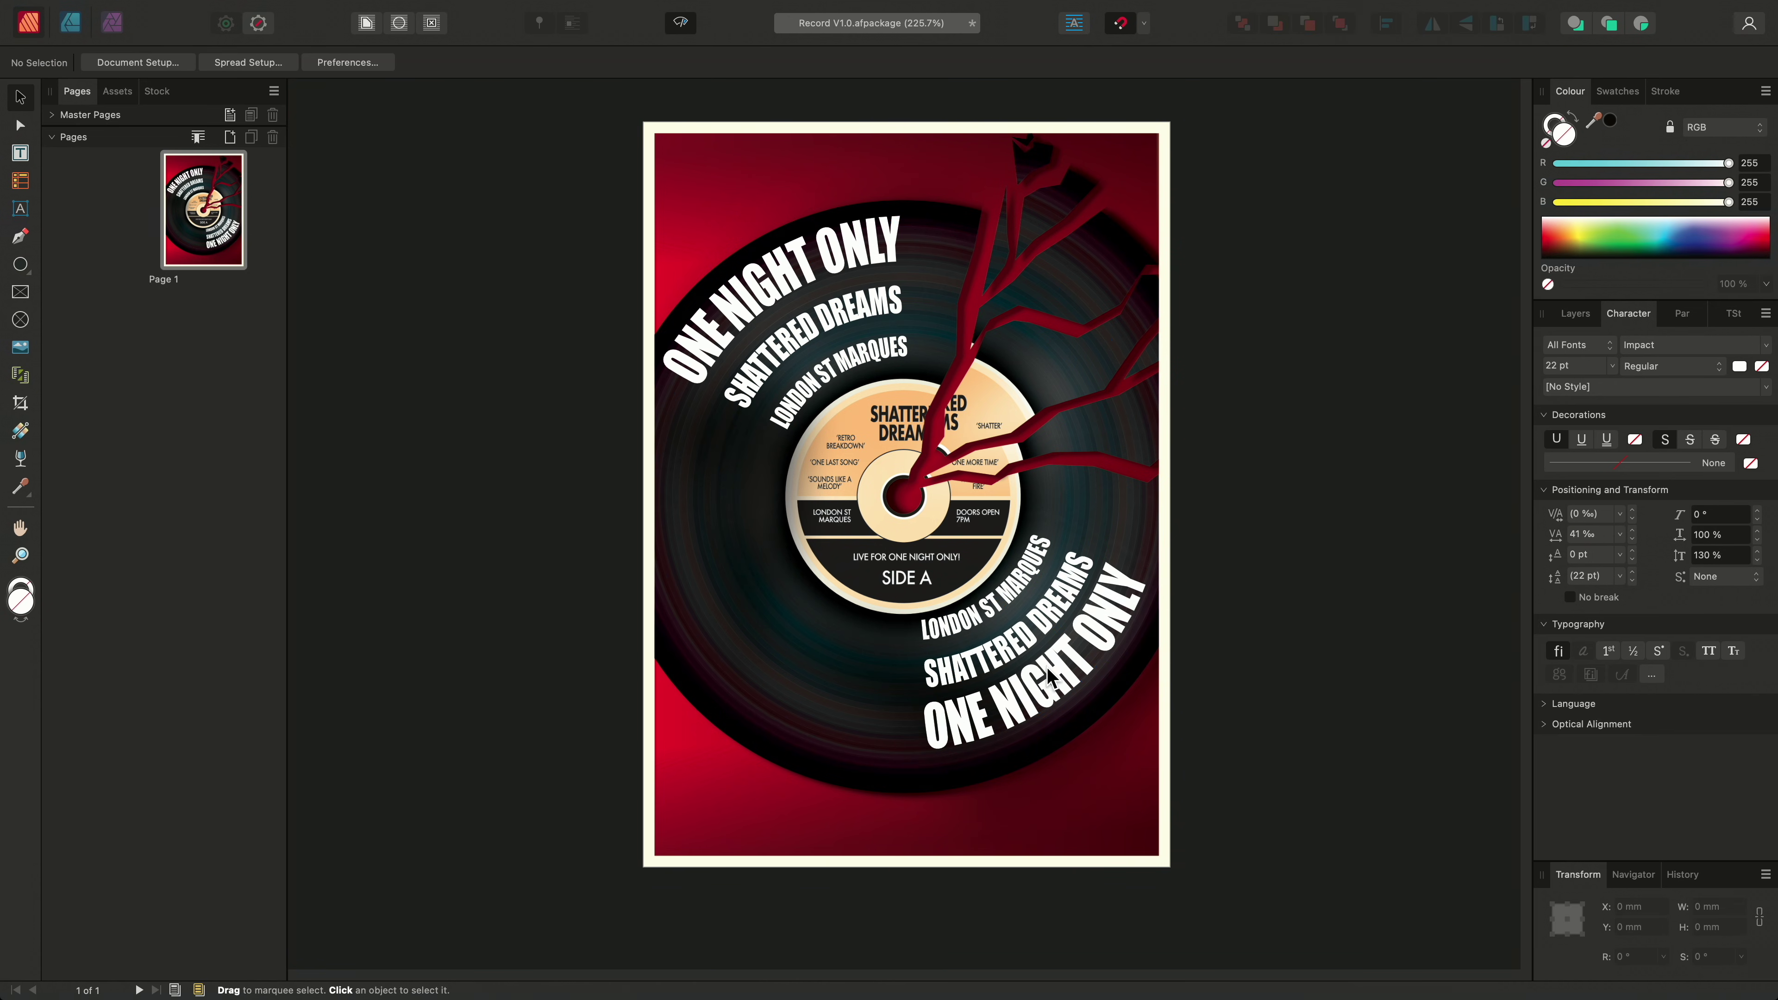
scroll(1040, 647, down, 3)
scroll(907, 597, up, 2)
scroll(906, 597, up, 3)
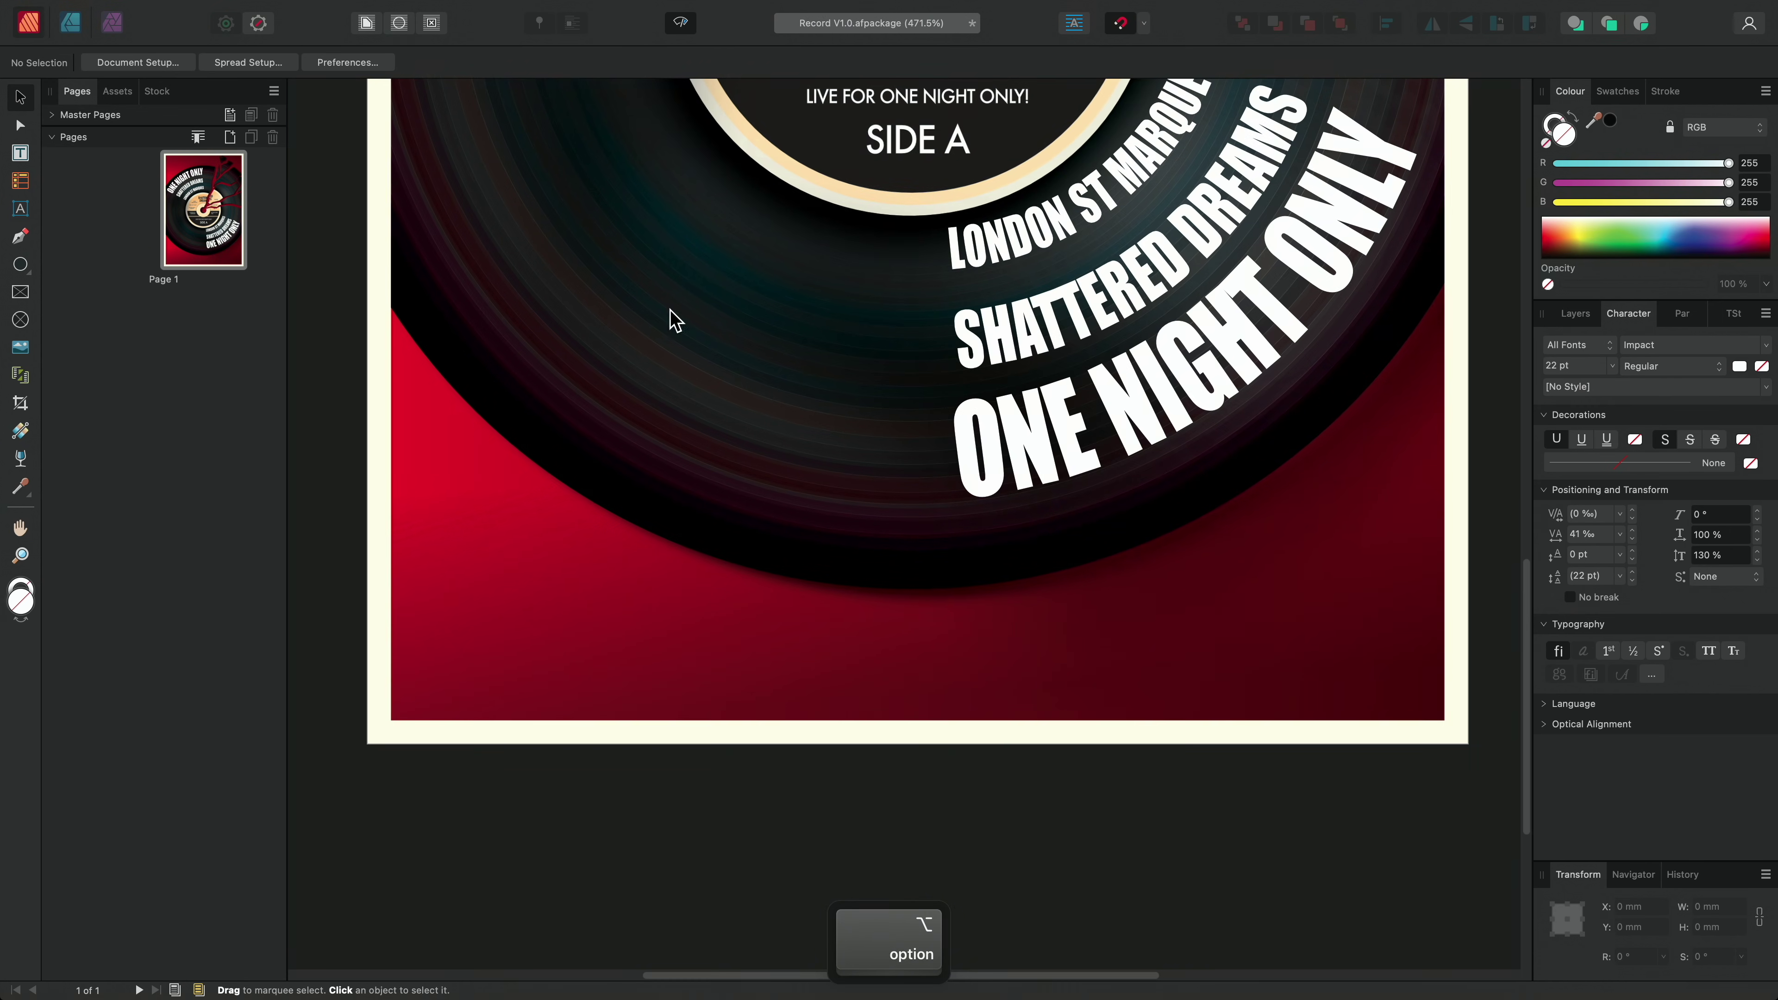
key(p)
click(803, 600)
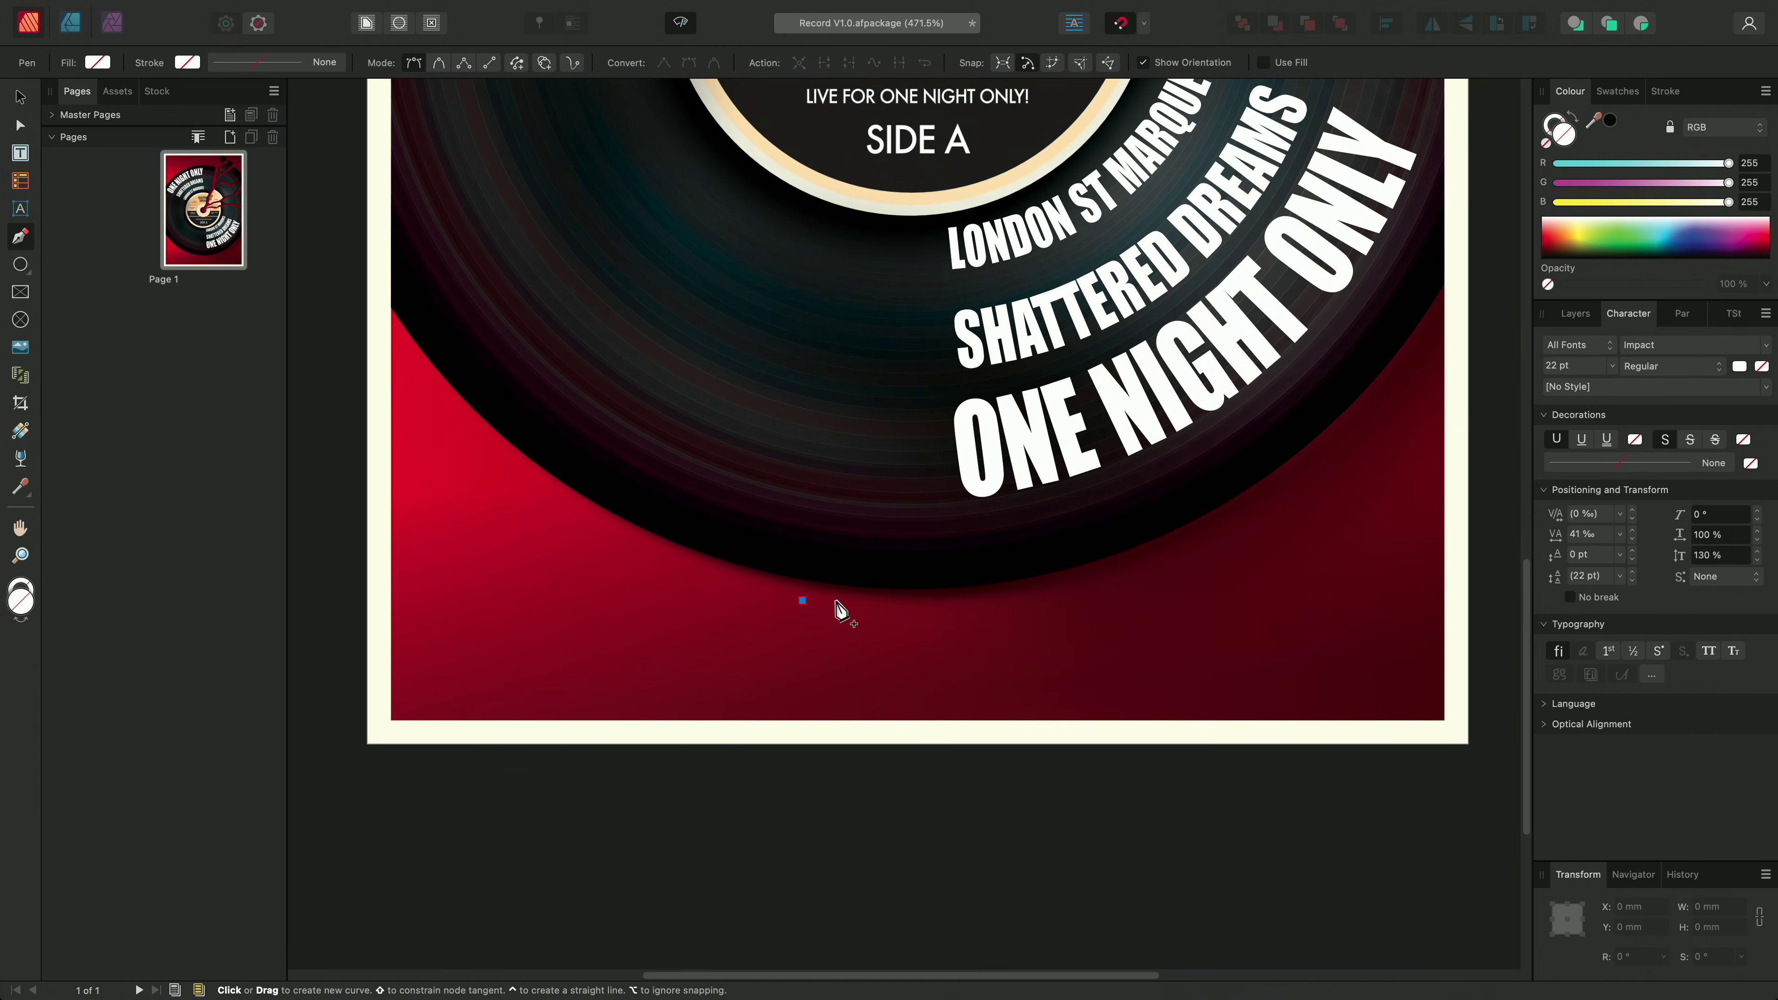
shift+click(1043, 603)
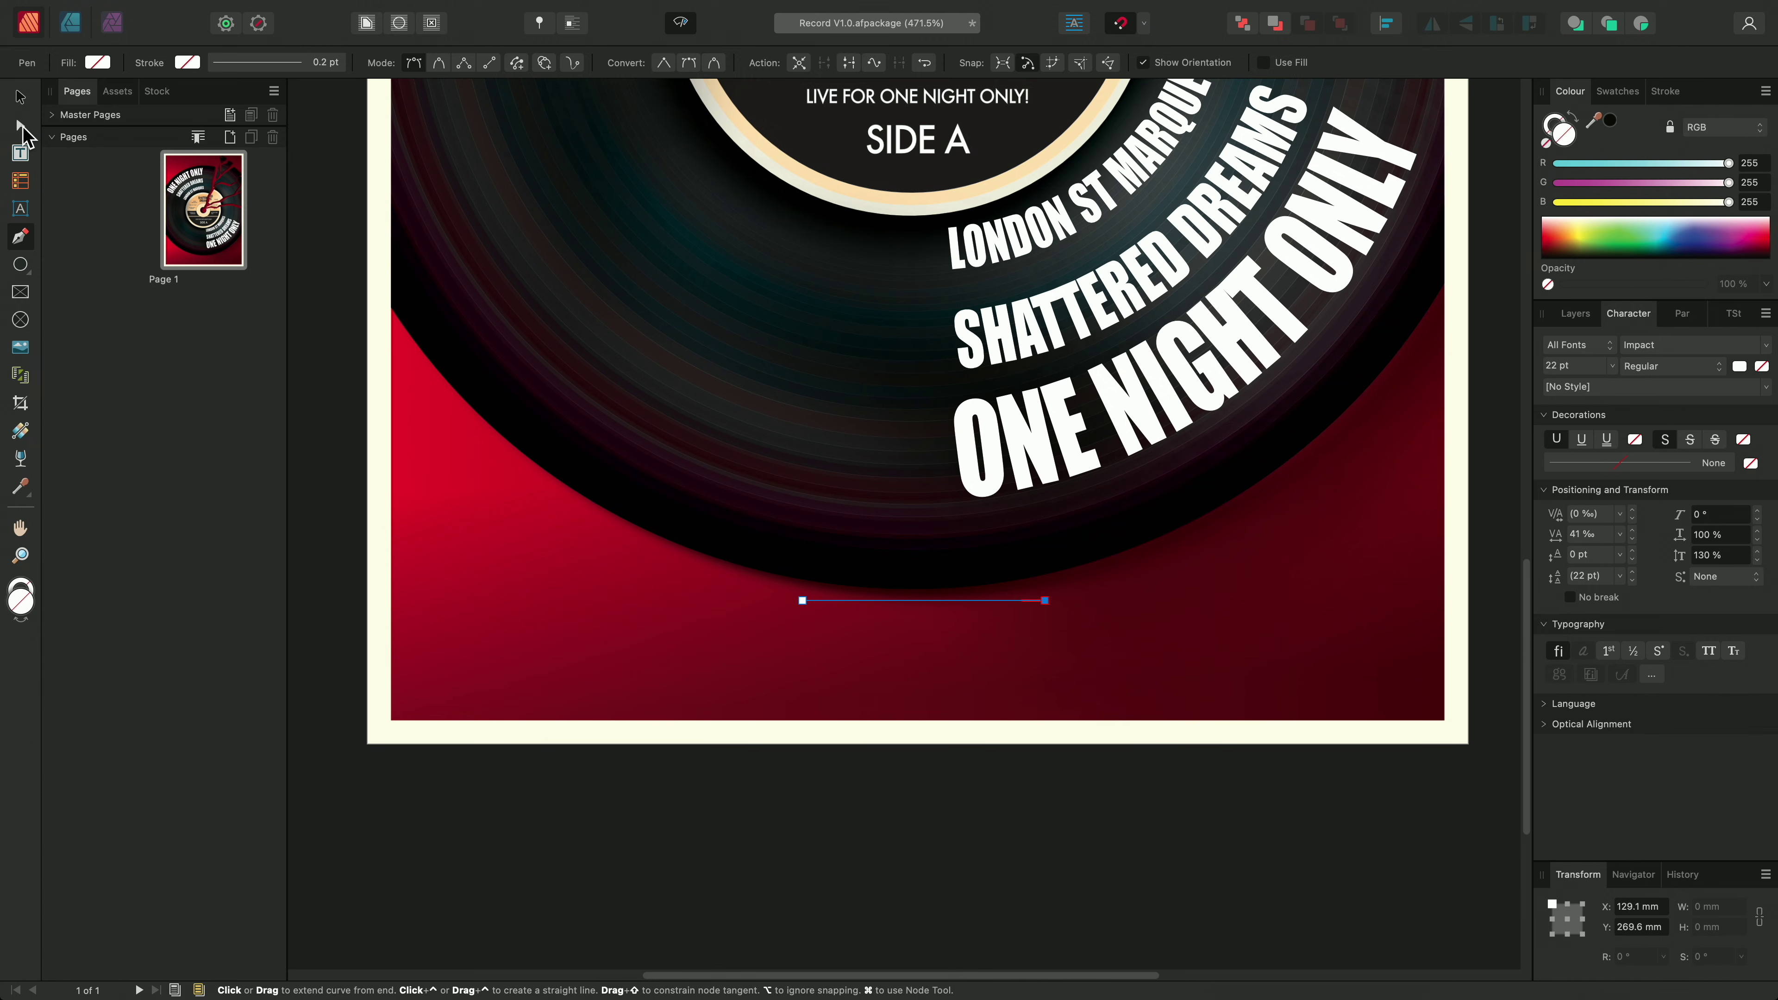
click(20, 124)
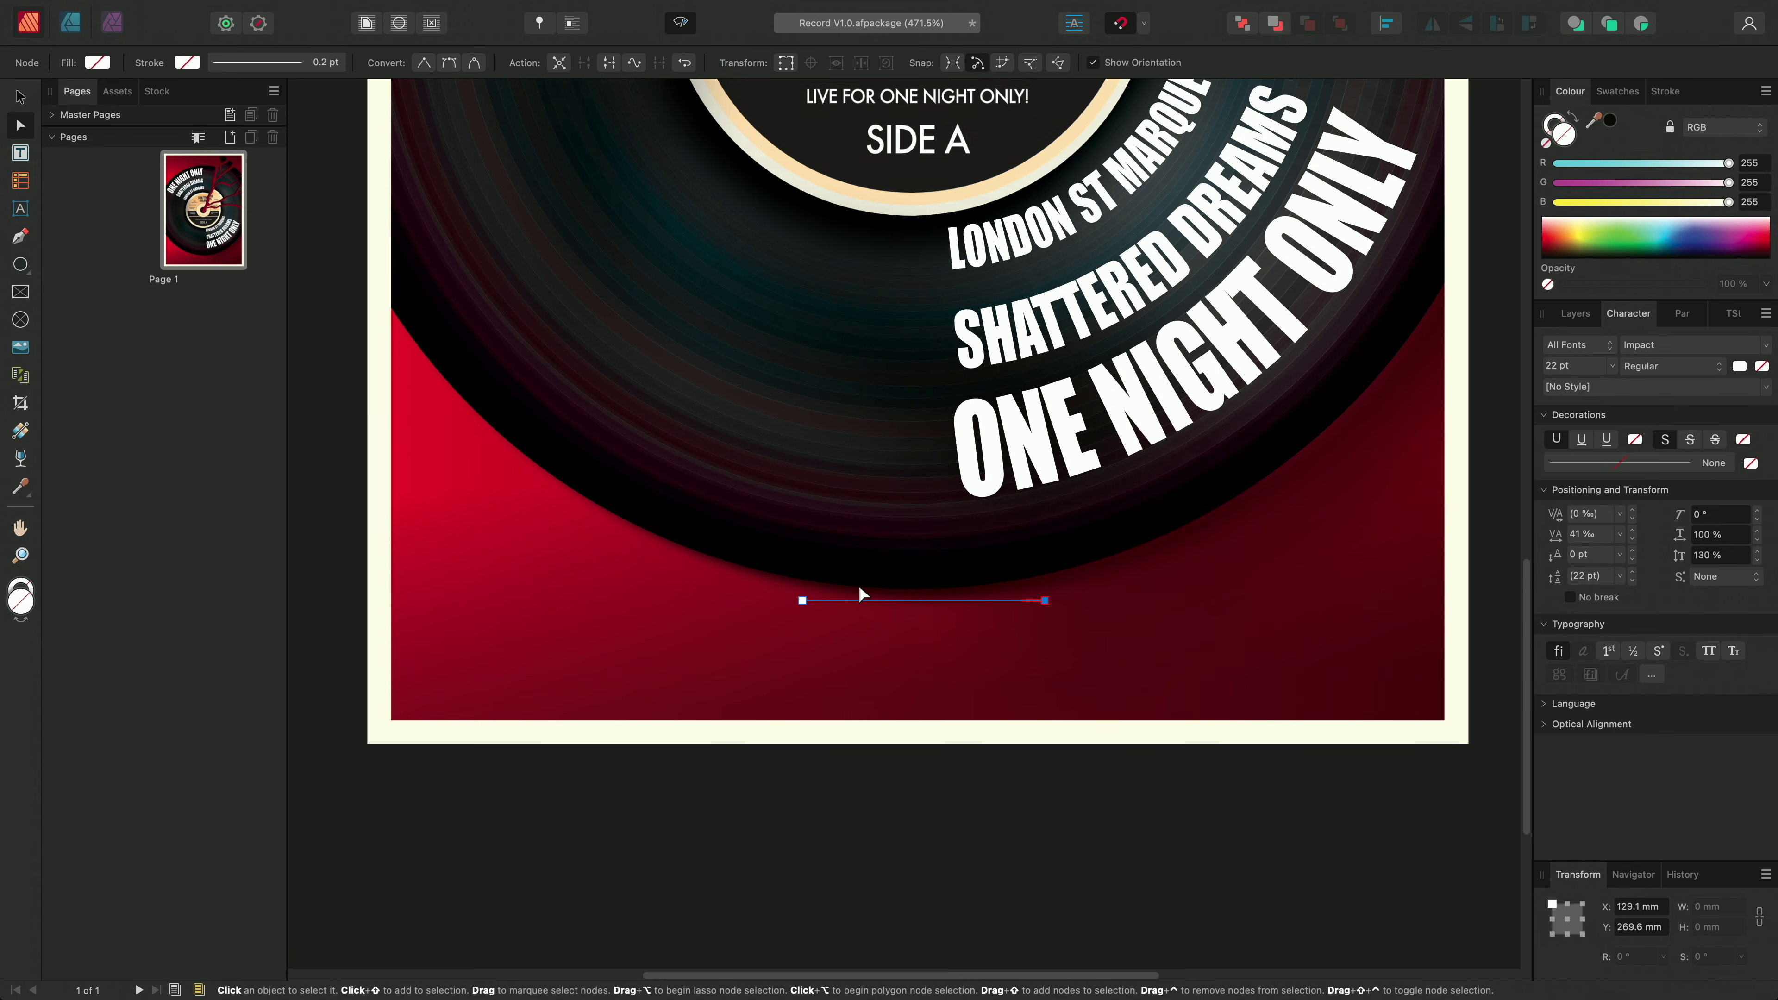
drag(925, 601, 926, 617)
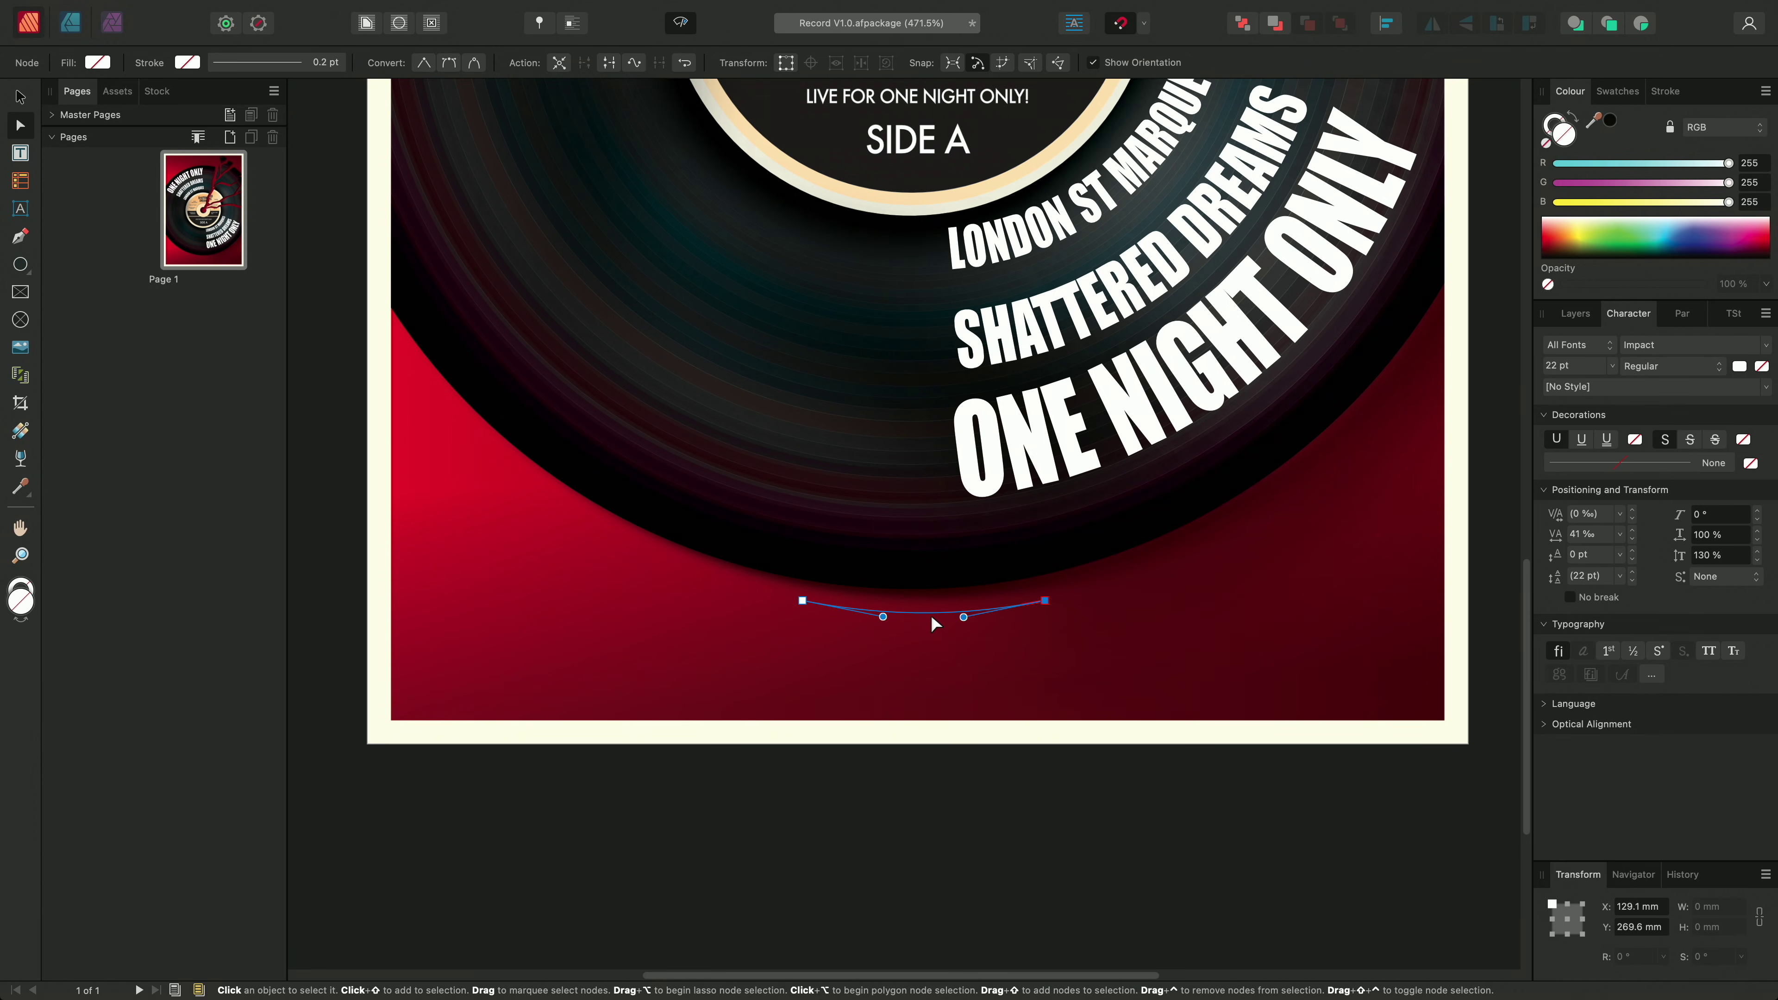
click(20, 208)
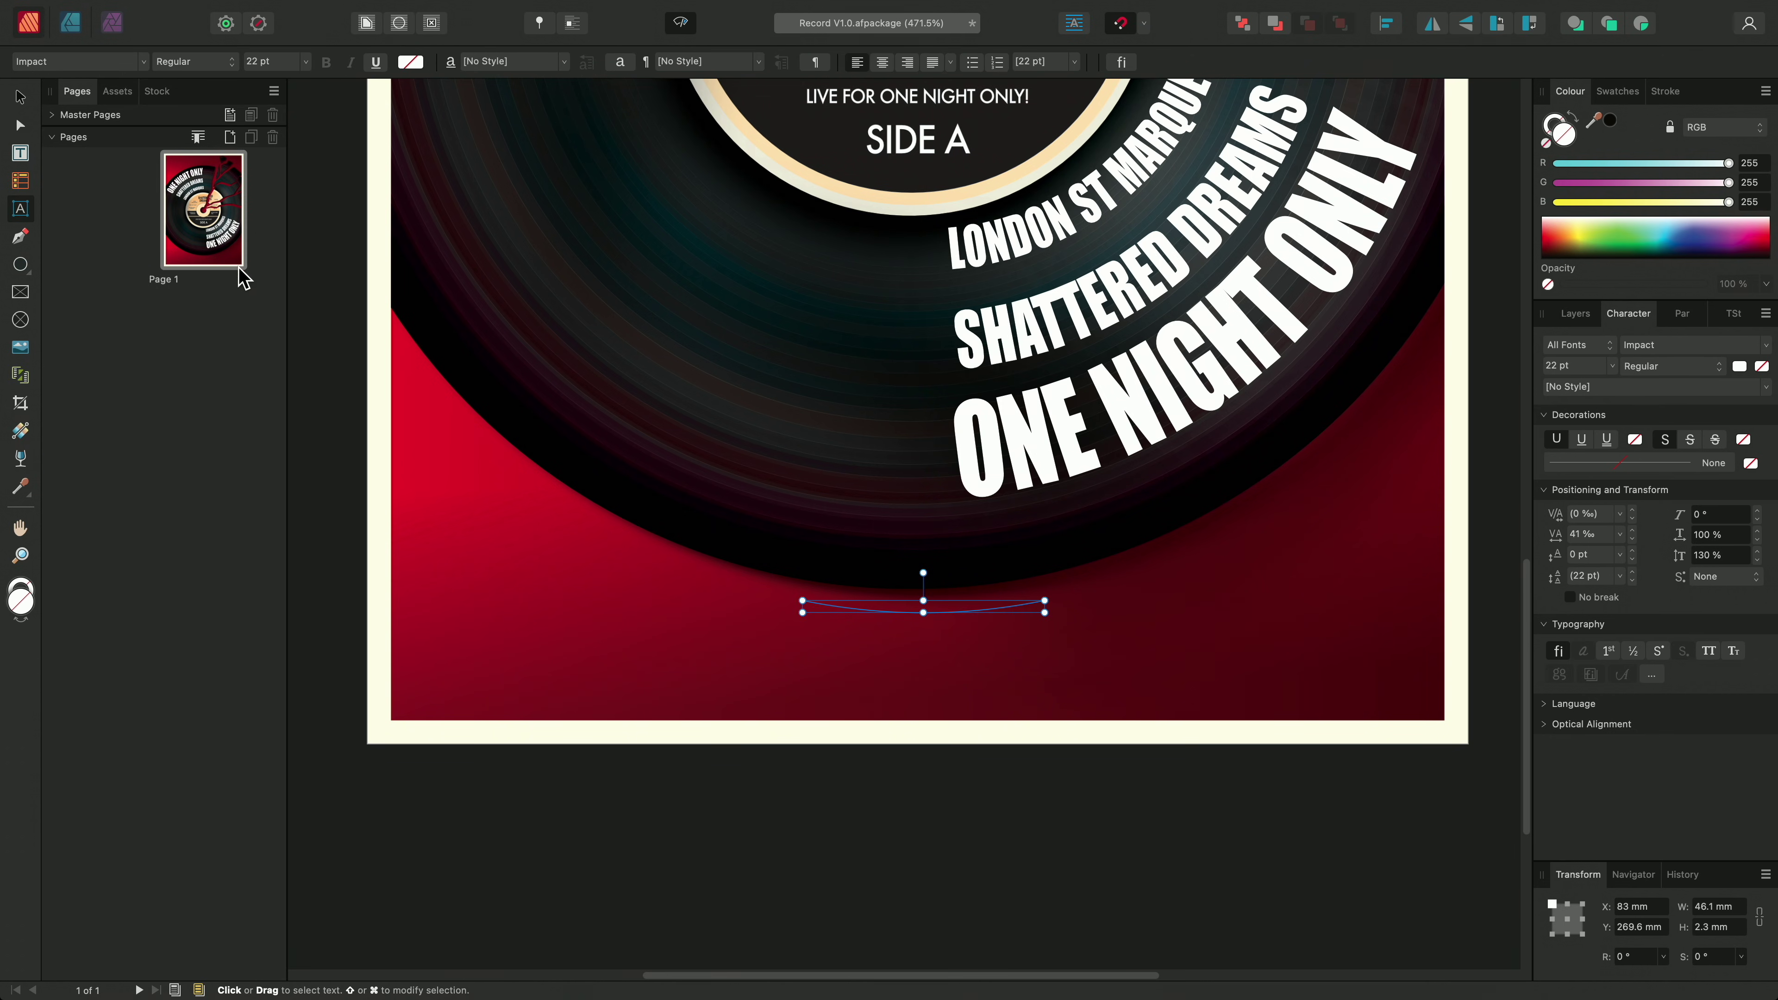
Type the date '22. 10. 2023' along the curve and shift its start left so it fits.
click(838, 612)
text(22.)
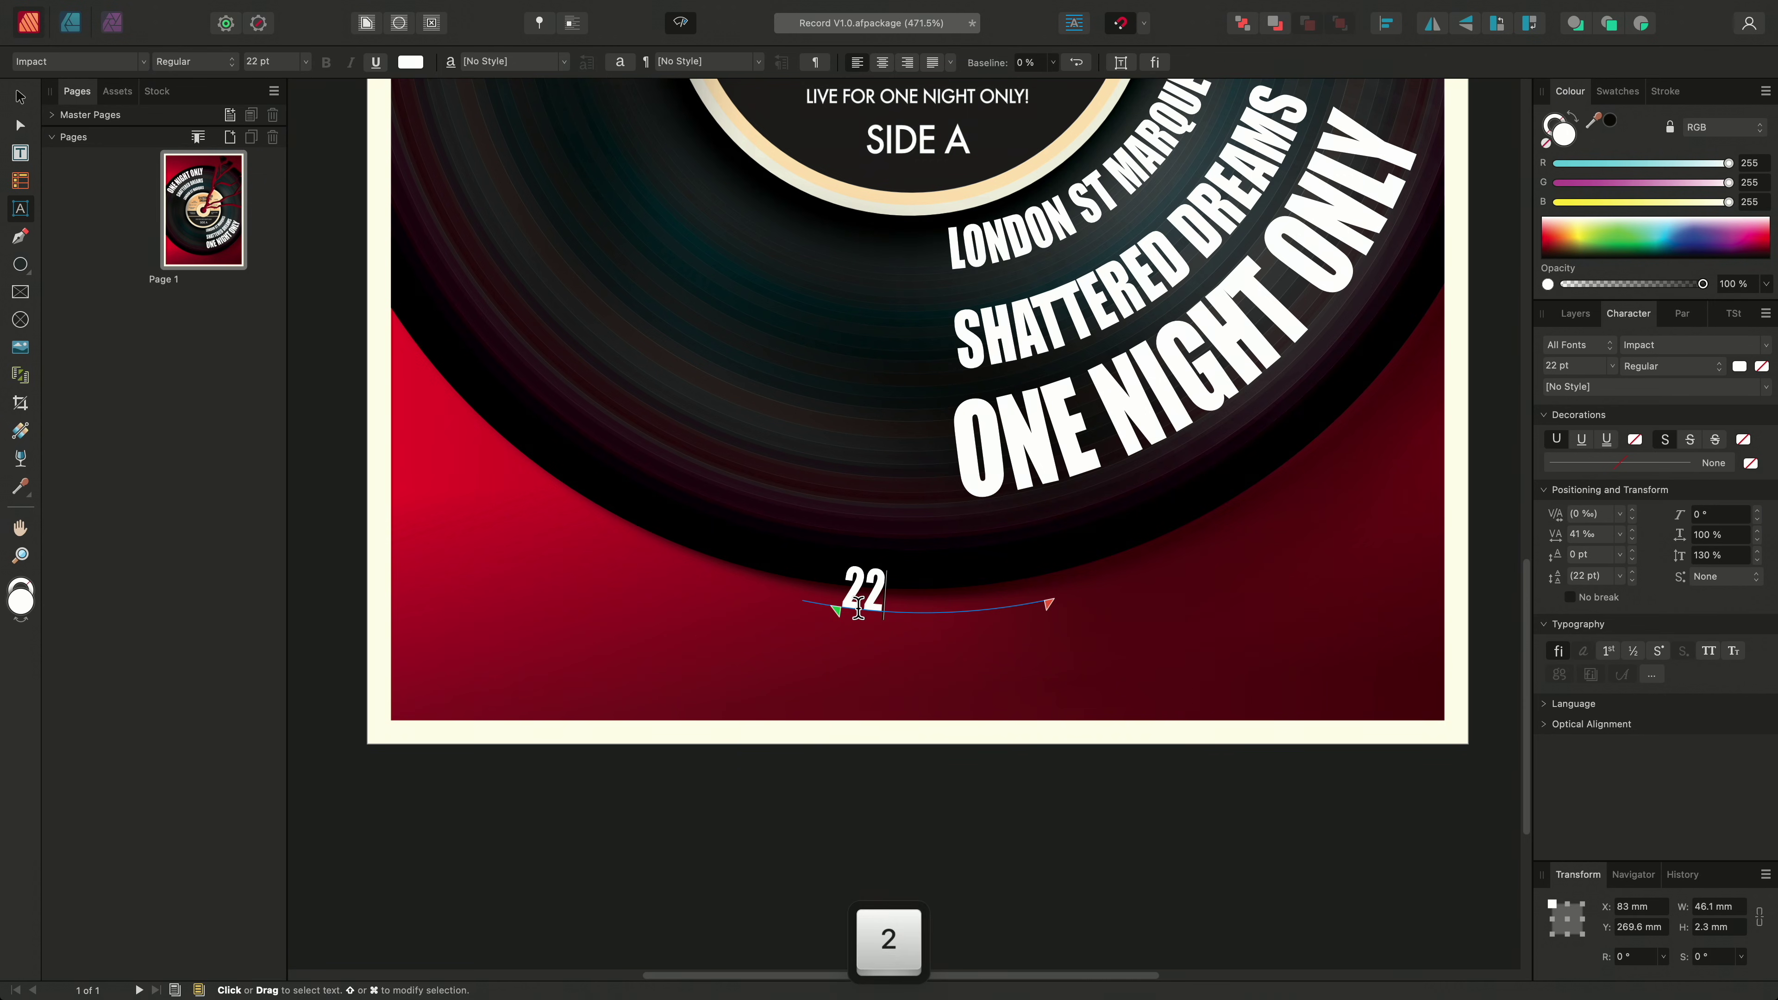
text(10. 2023)
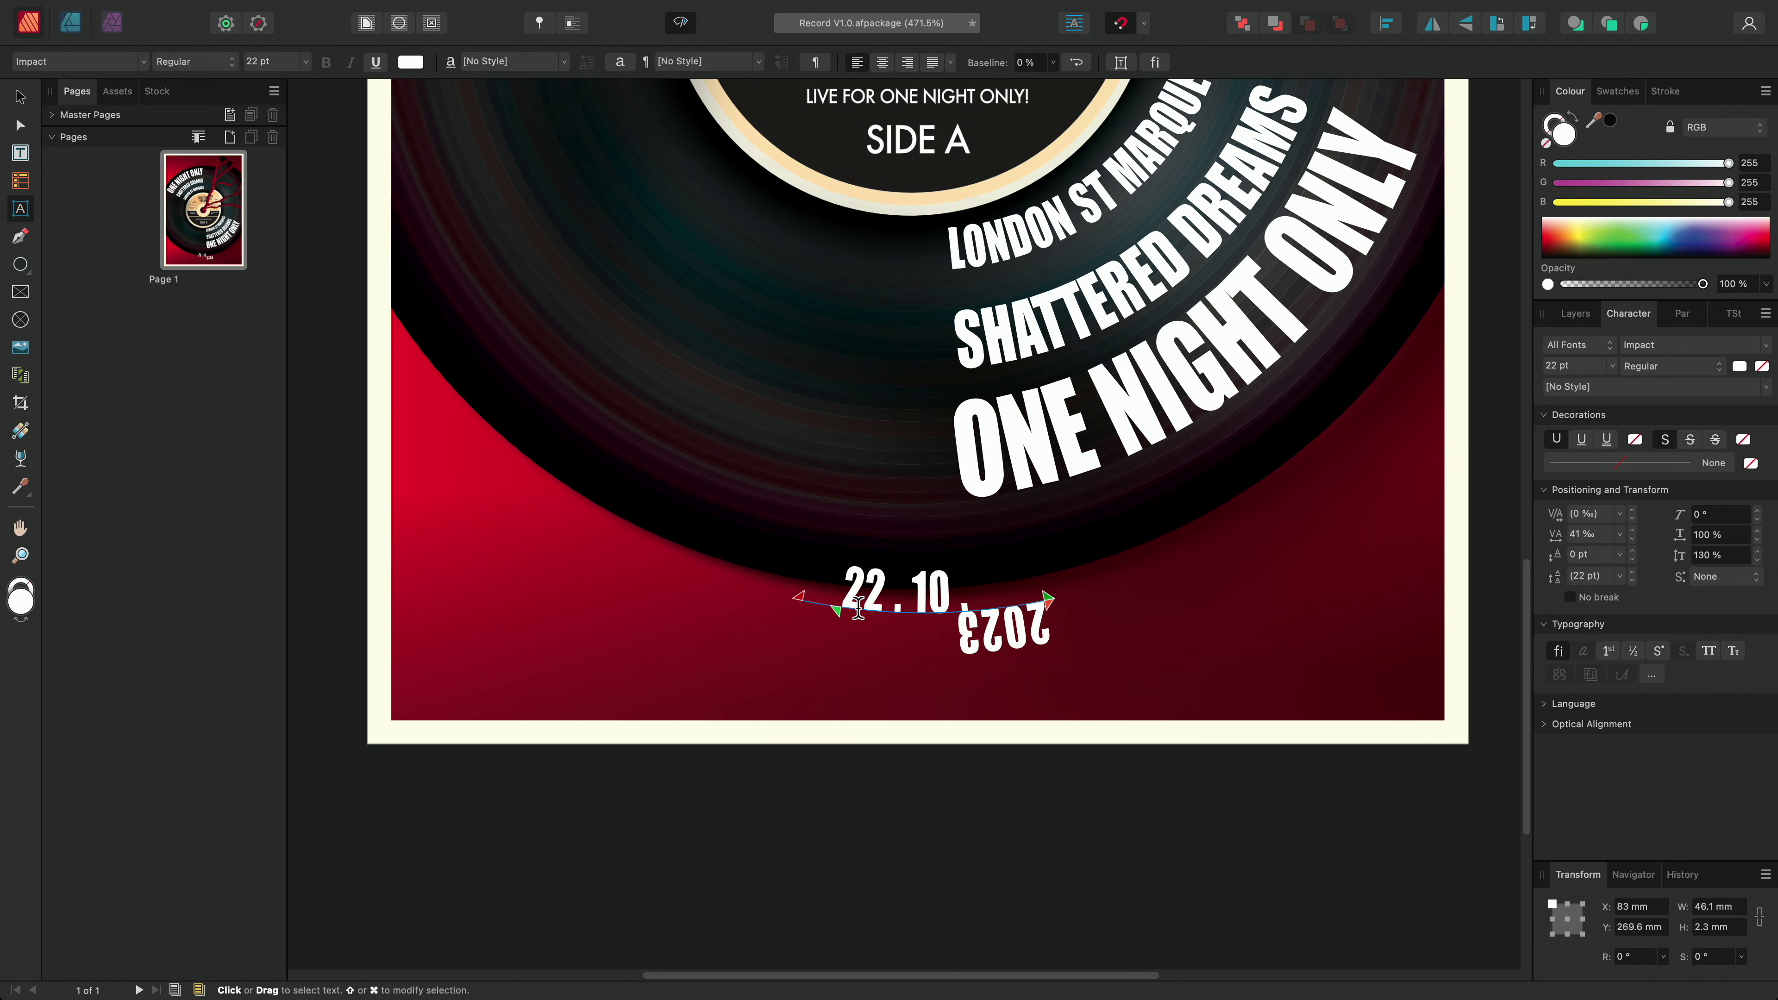
key(Escape)
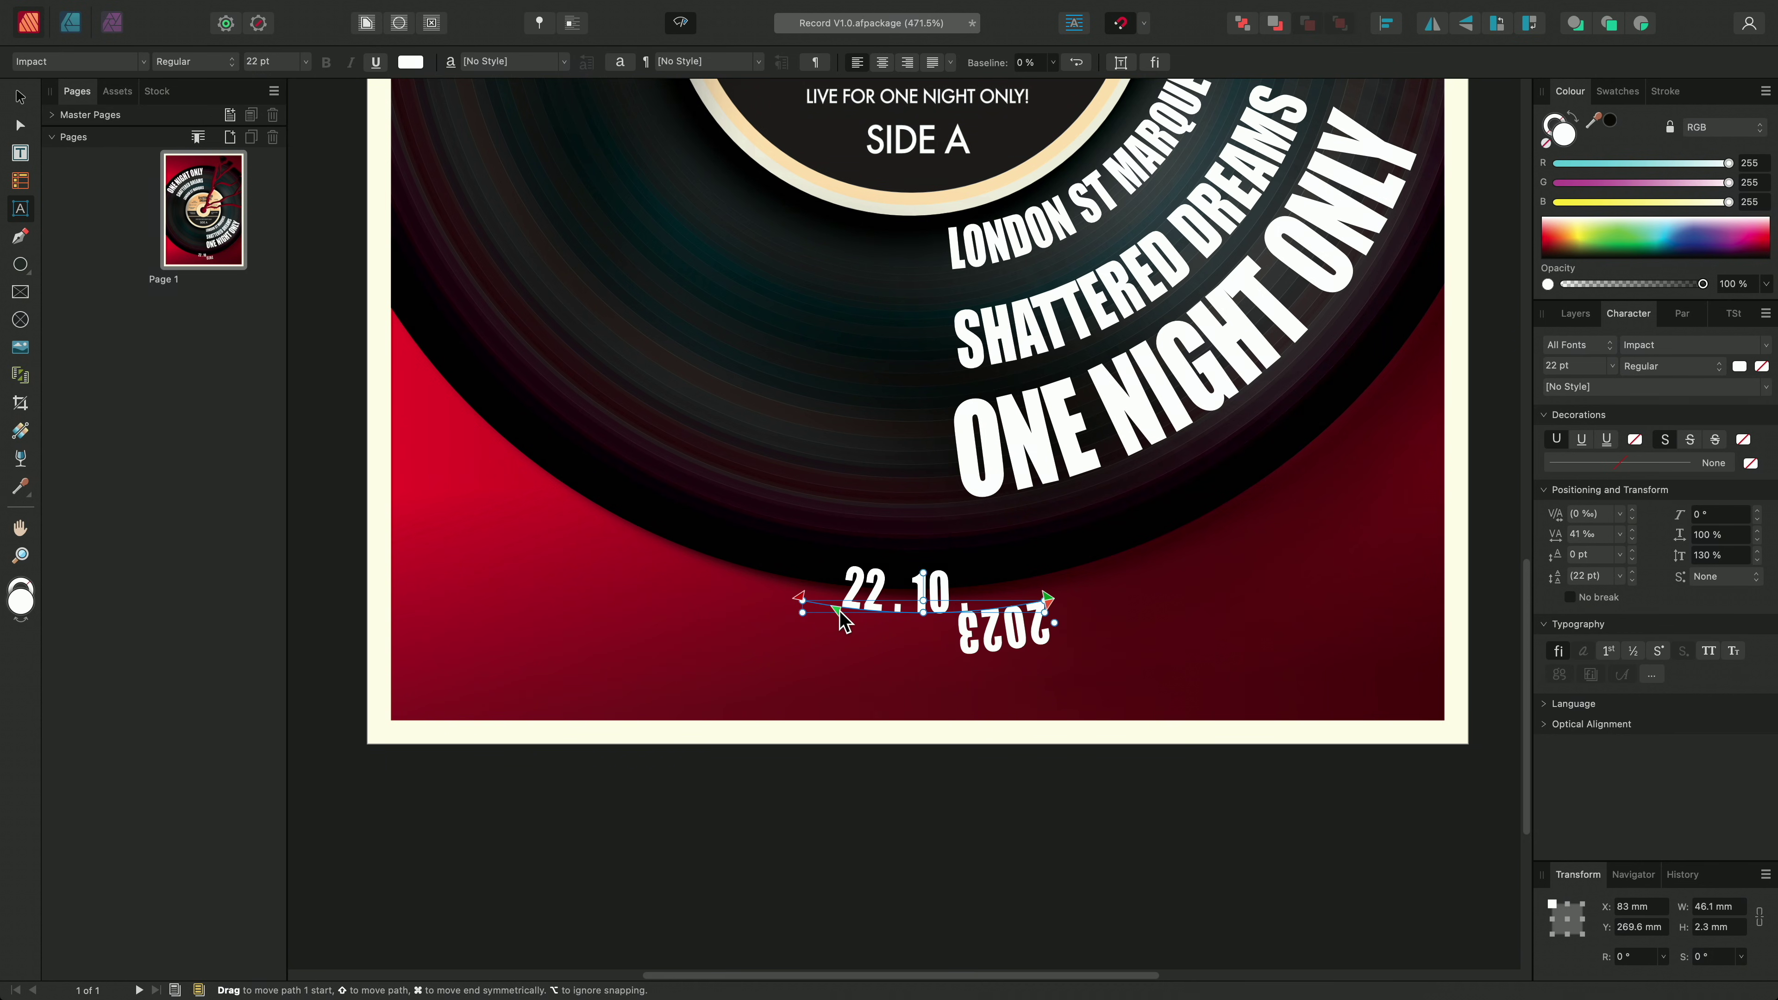
drag(840, 609, 811, 611)
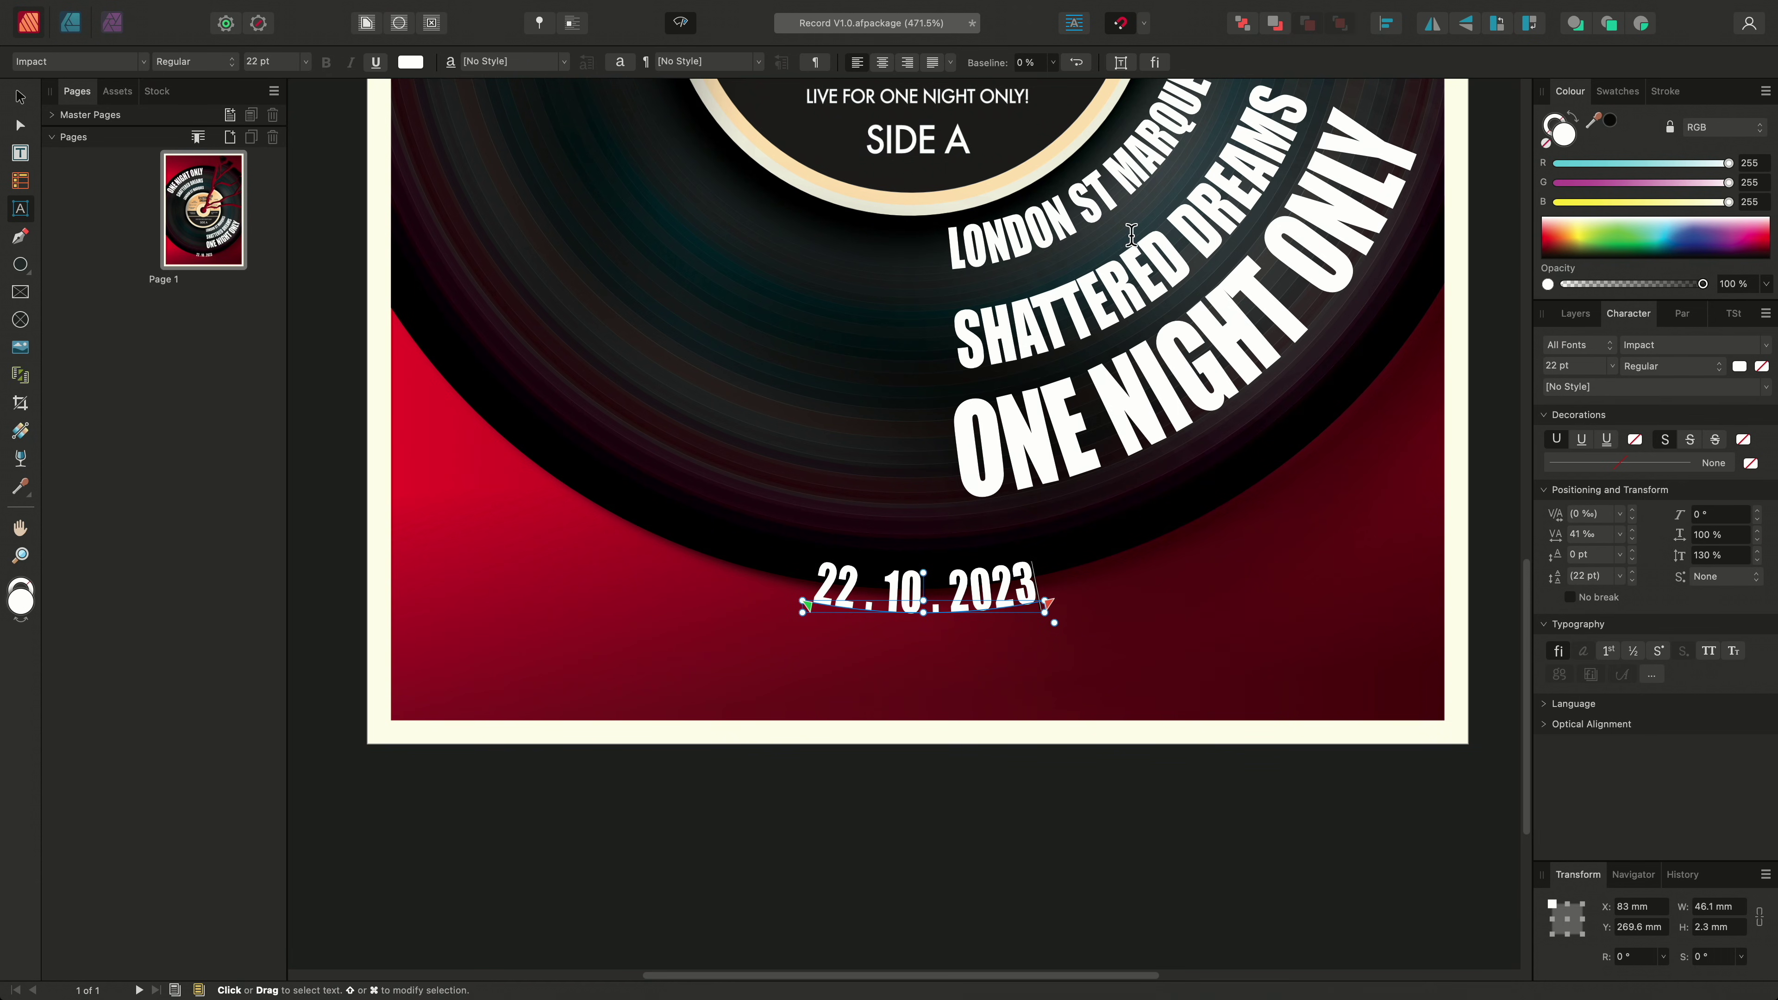
Set the curved 22.10.2023 date's path baseline offset to 15 % and view the whole poster.
click(1042, 68)
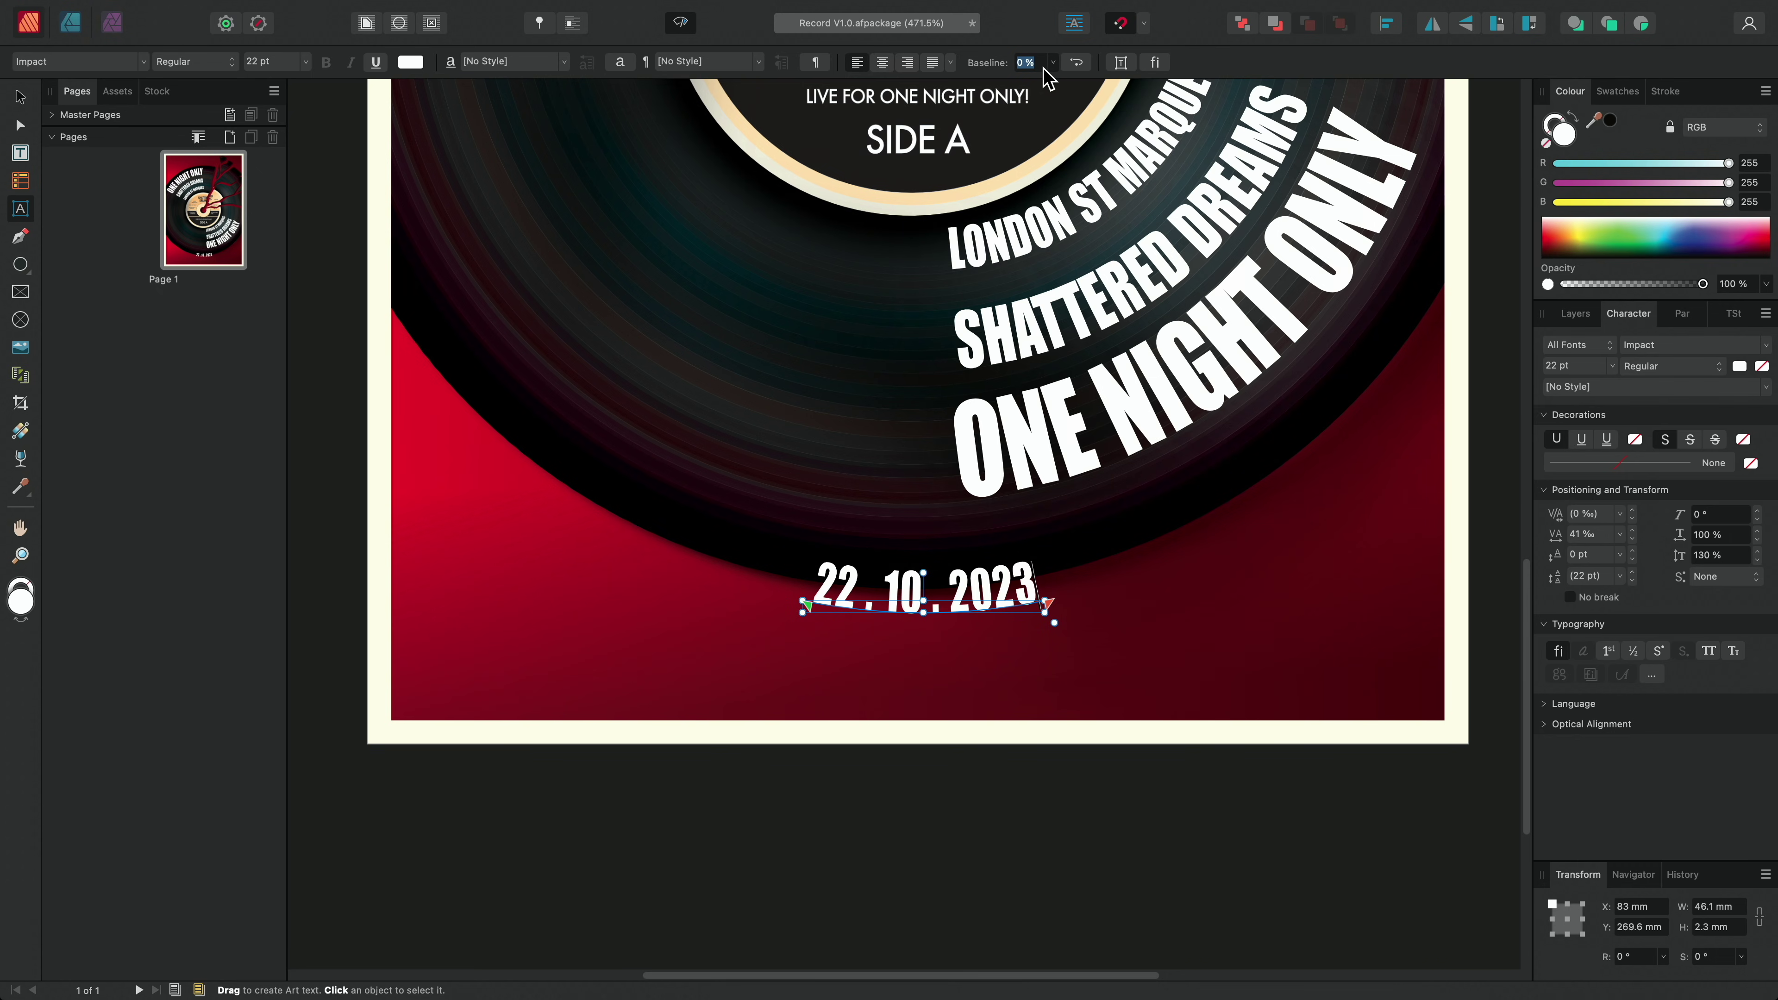
text(15)
key(Return)
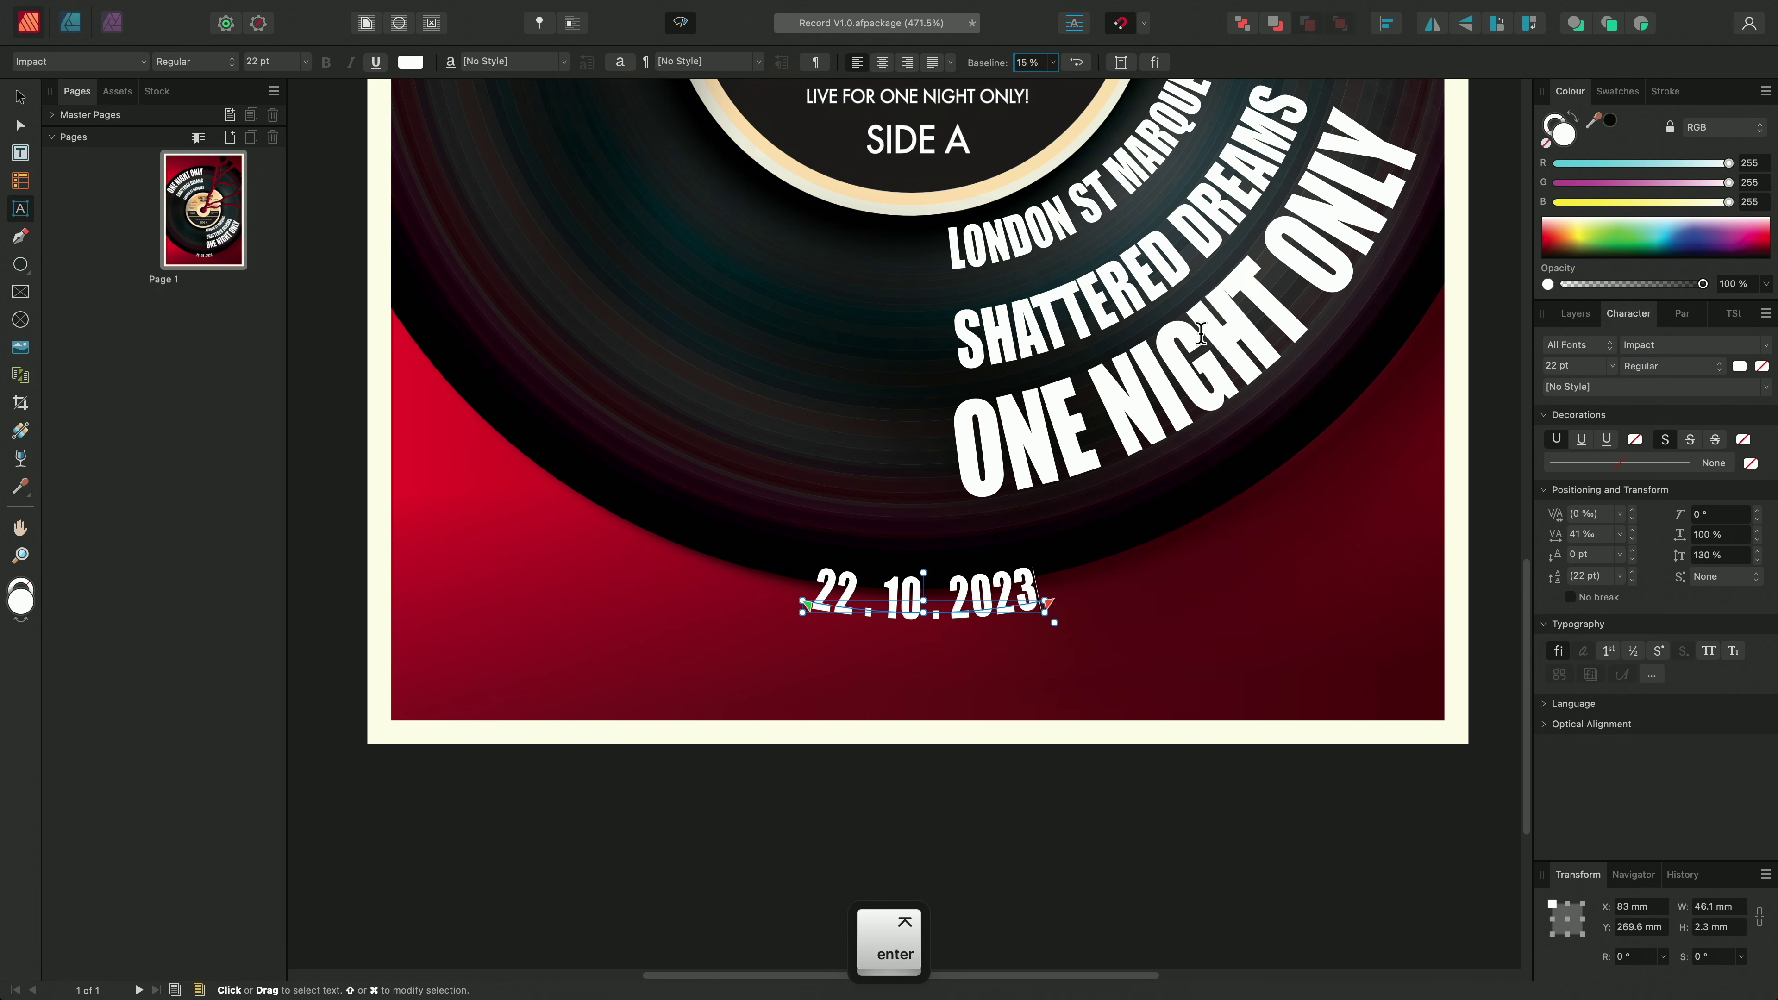
key(Escape)
scroll(1003, 570, down, 5)
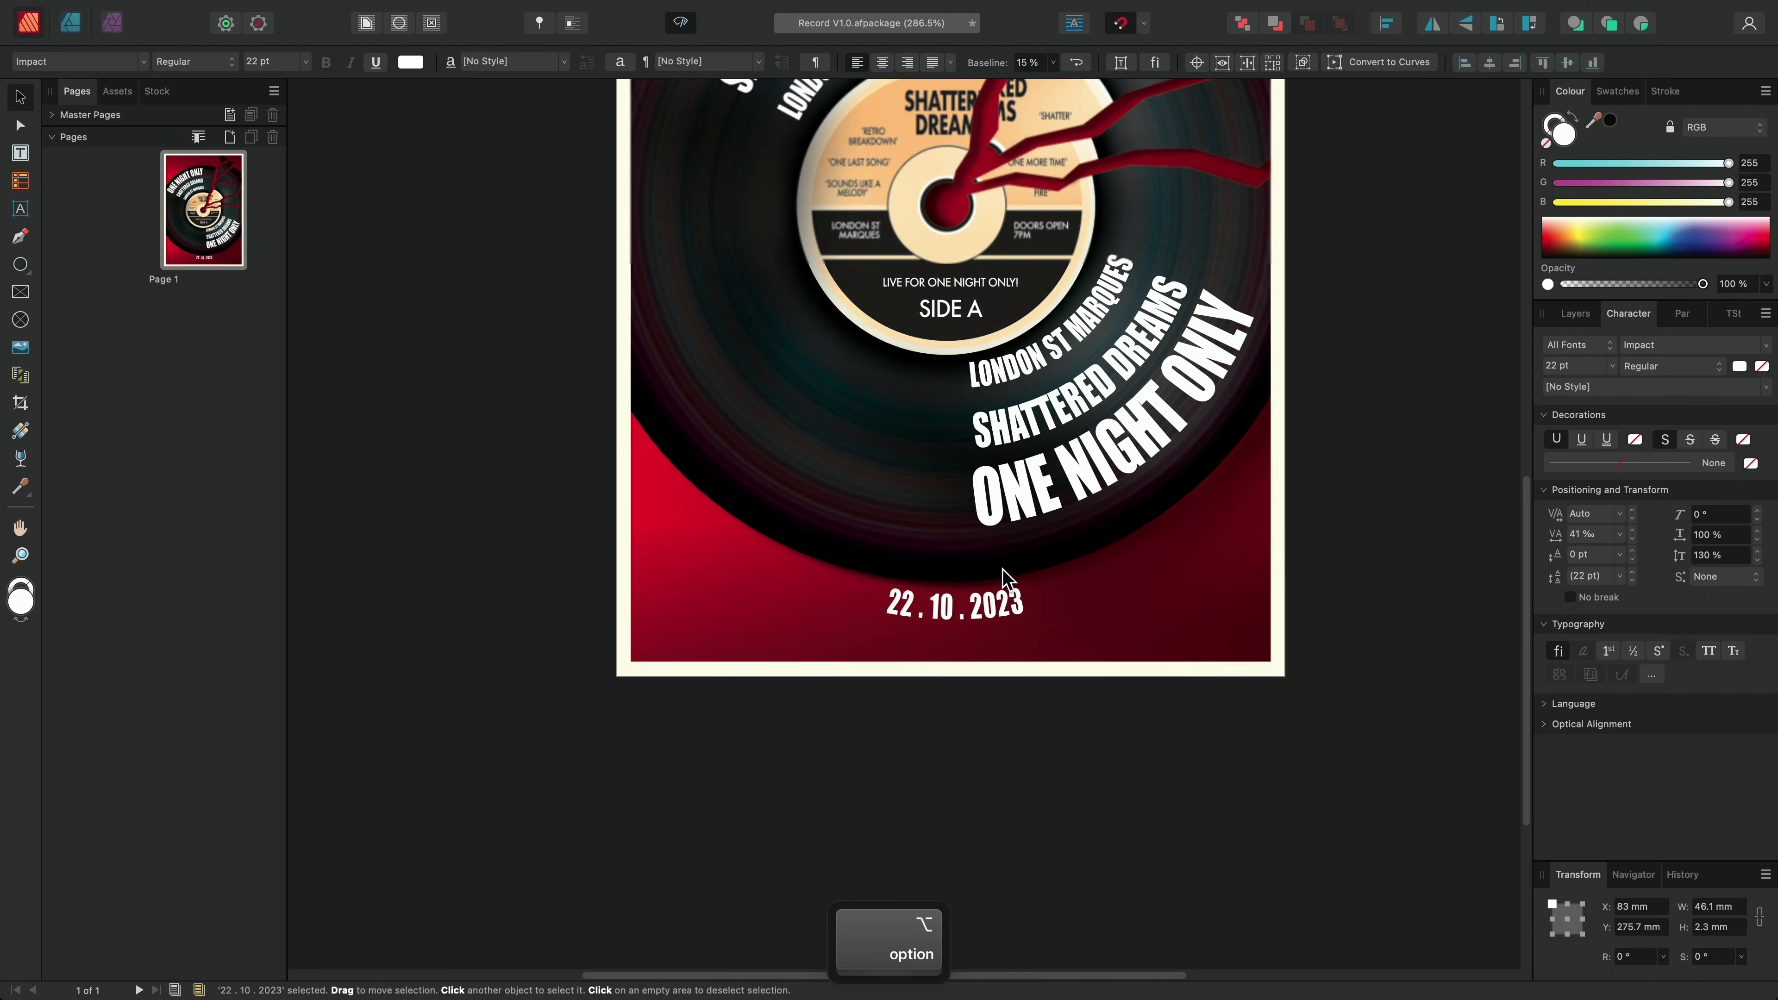
scroll(1003, 570, up, 1)
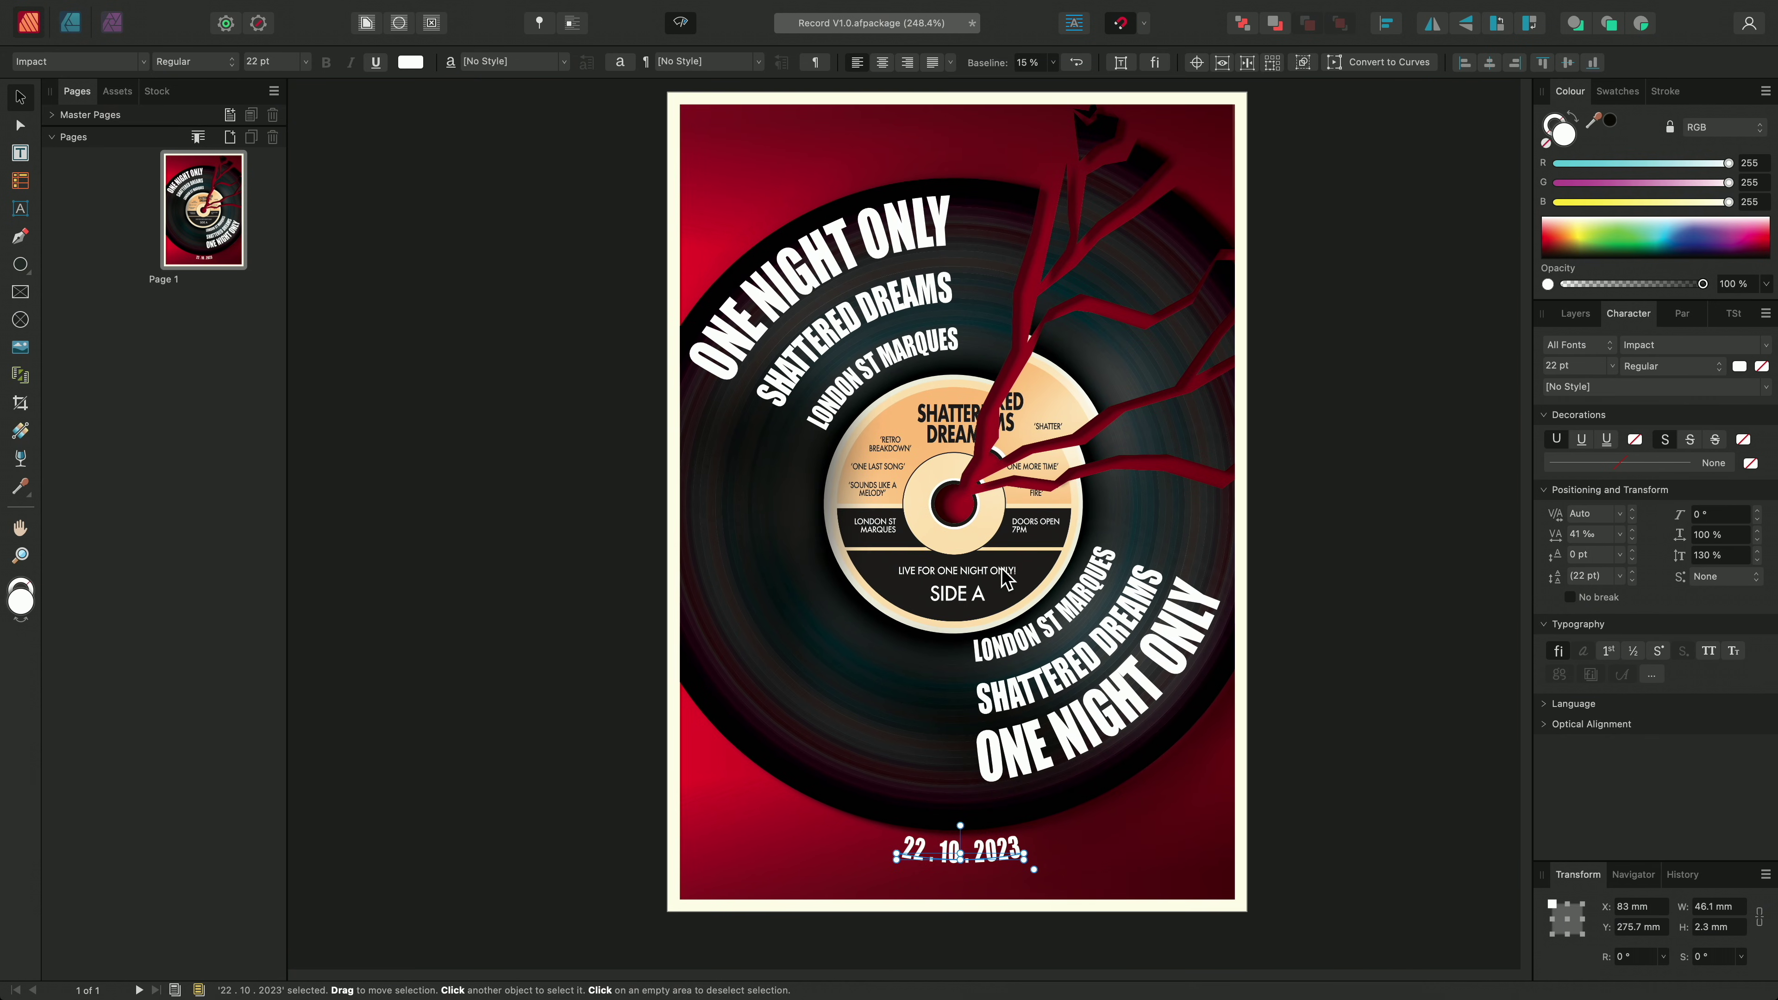